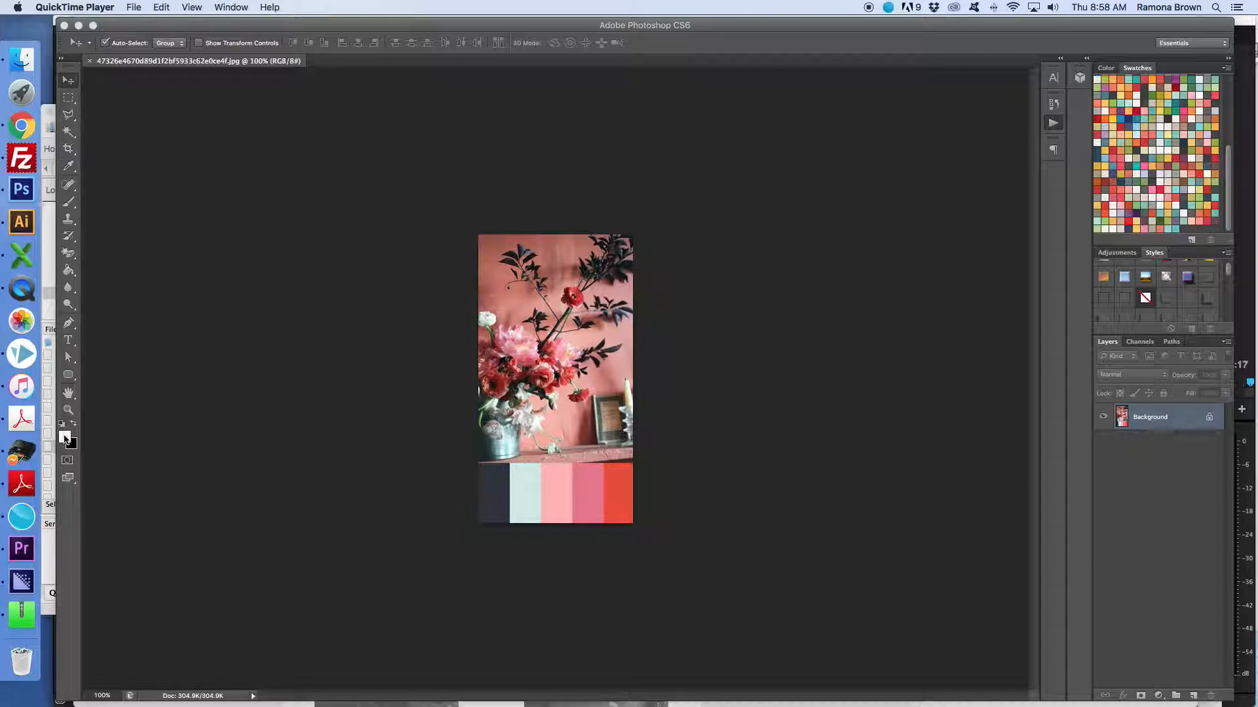
- Sample the white flower in the photo as foreground color, lighten it to eeeeee, and add it to the swatches
{"action": "left_click", "coordinate": [65, 439]}
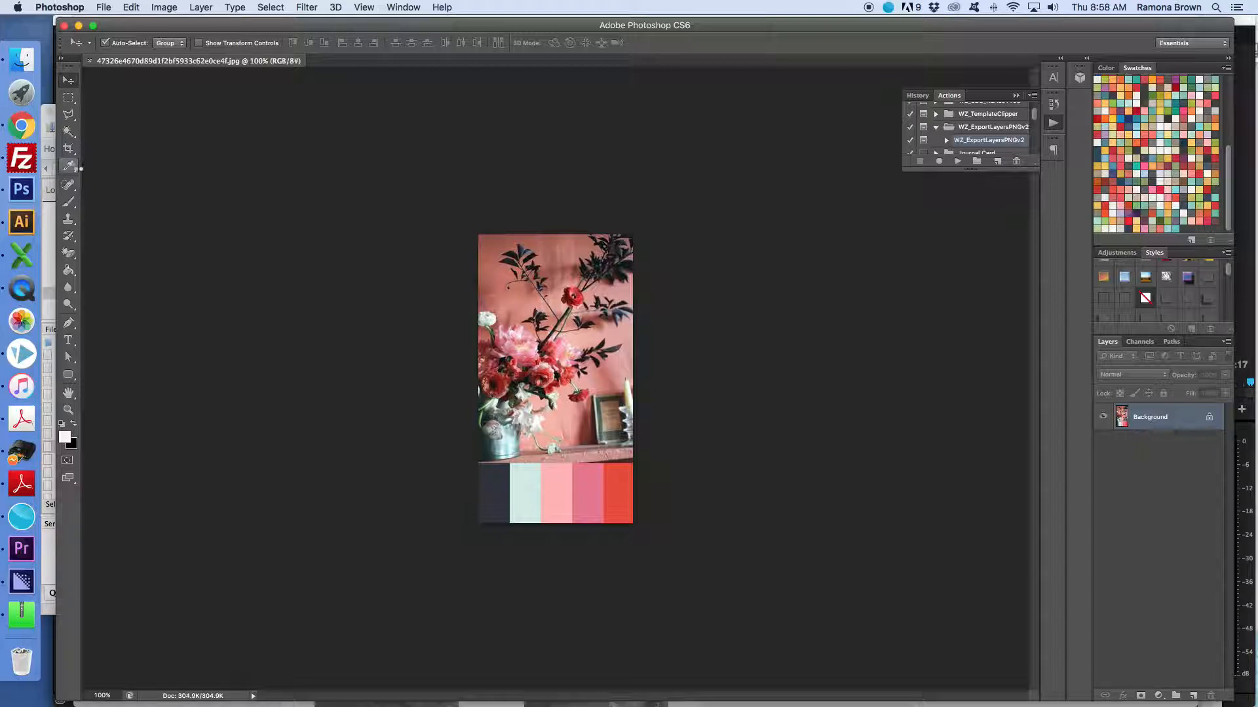
{"action": "left_click", "coordinate": [64, 437]}
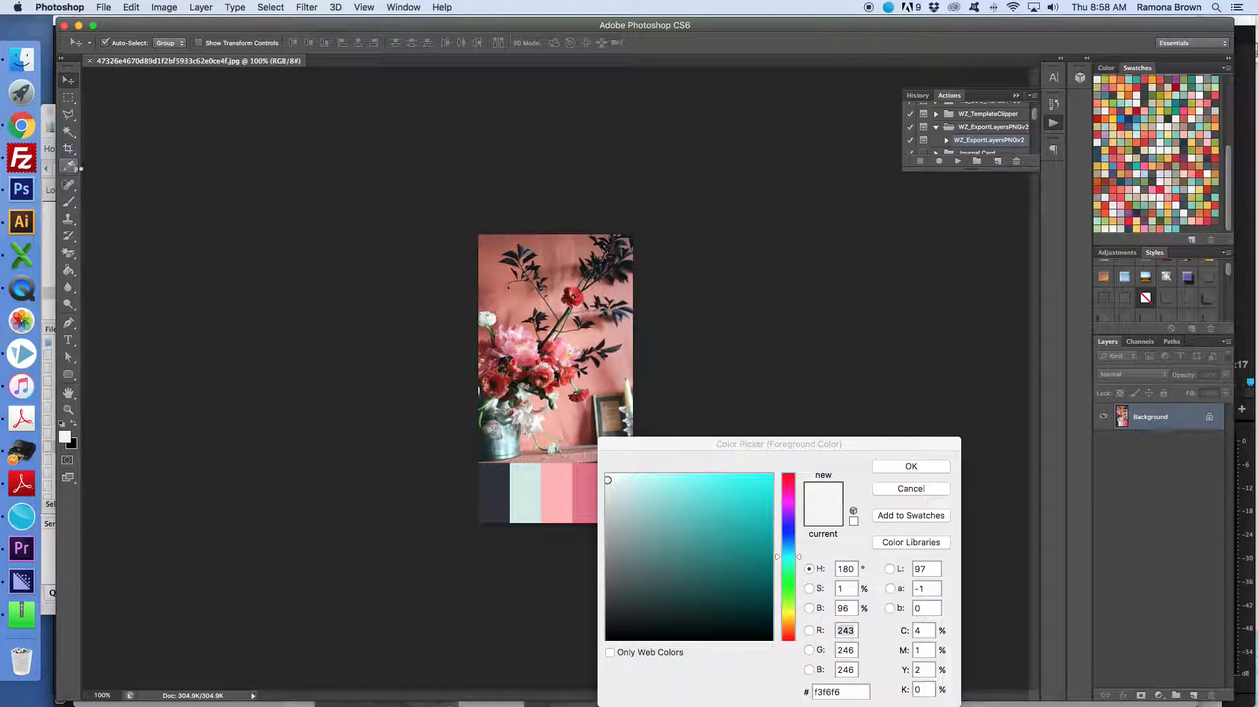
{"action": "left_click", "coordinate": [885, 430]}
{"action": "left_click_drag", "start_coordinate": [854, 443], "coordinate": [918, 234]}
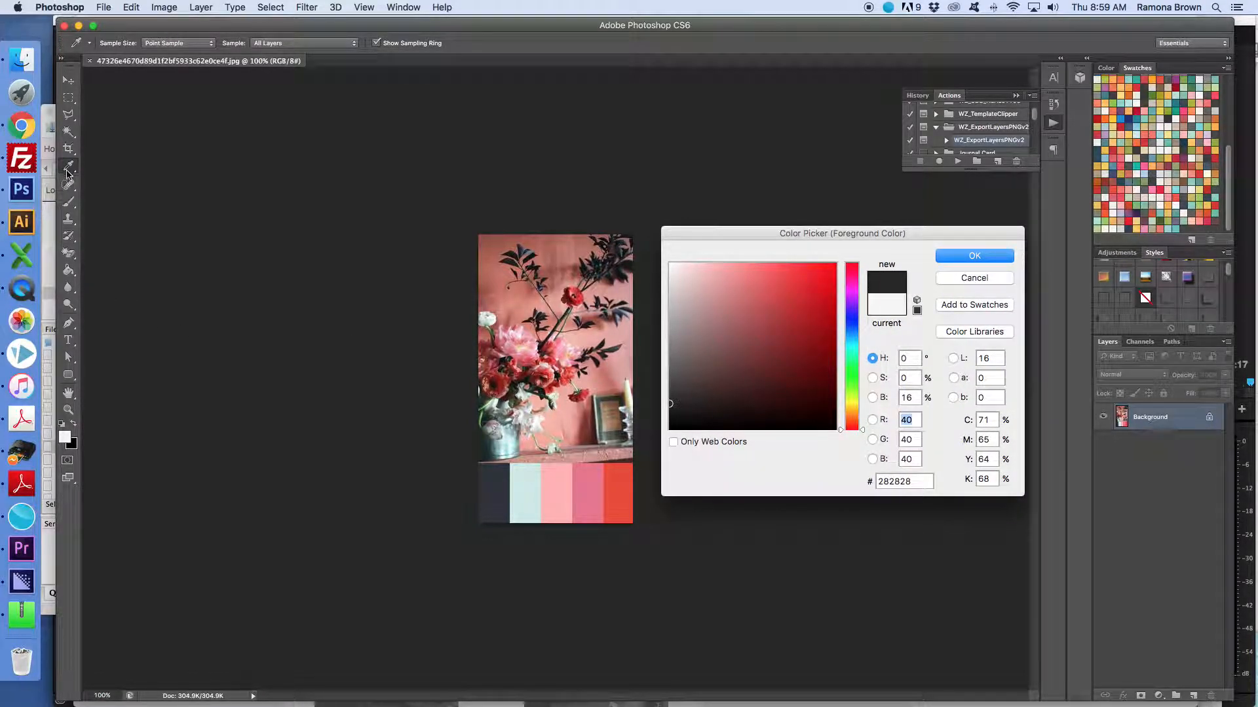
{"action": "left_click", "coordinate": [538, 427]}
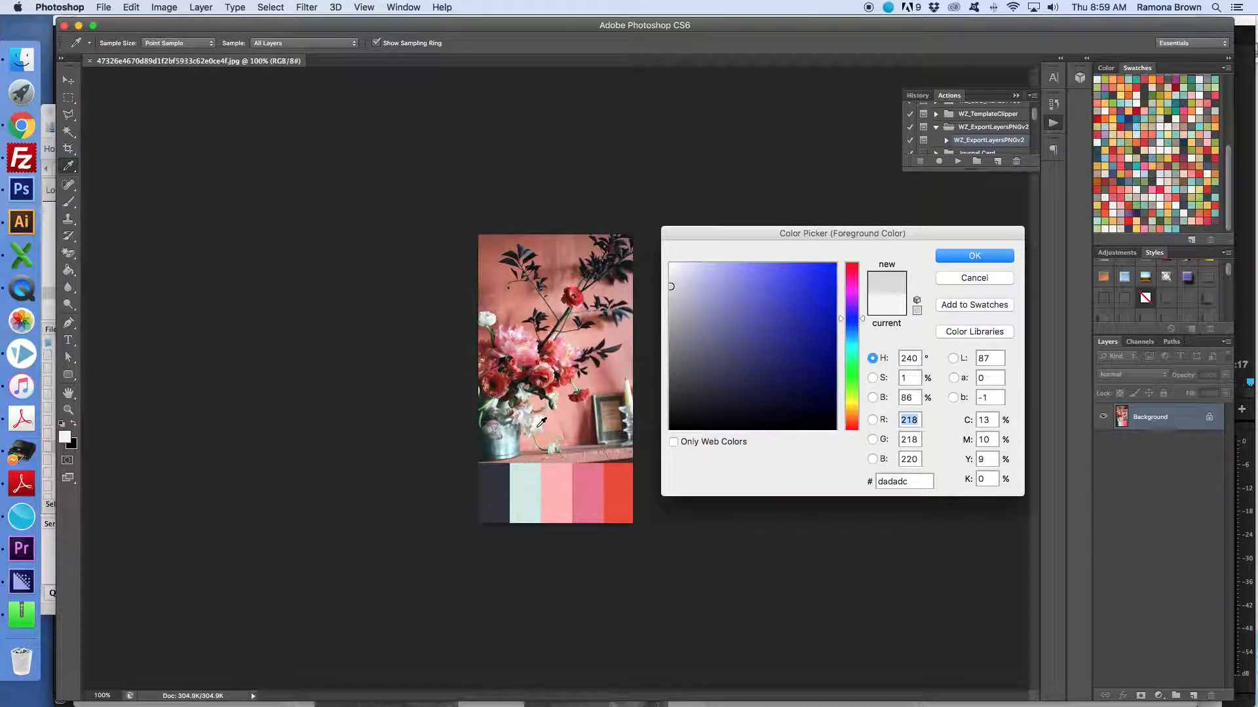
{"action": "left_click", "coordinate": [541, 421]}
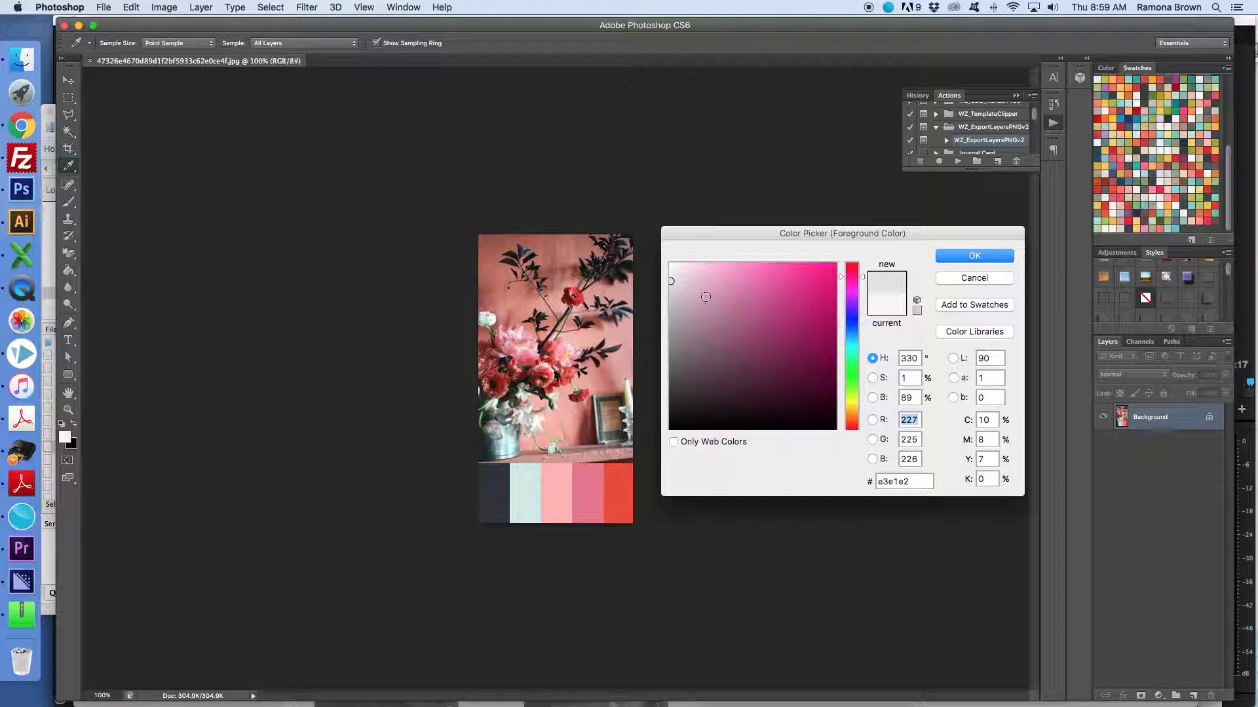
{"action": "left_click", "coordinate": [668, 273]}
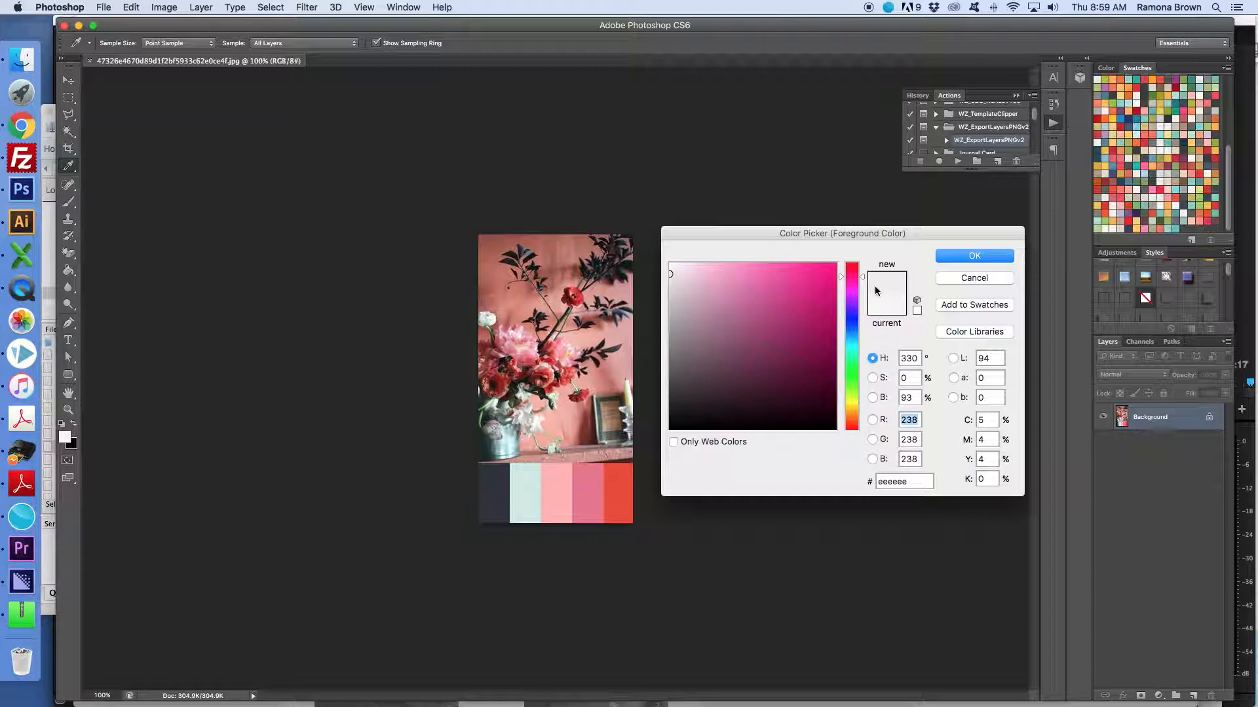
{"action": "left_click", "coordinate": [955, 306]}
{"action": "left_click", "coordinate": [739, 336]}
- Sample the brown of the picture frame in the photo, lighten it to d1b9a7, and add it to the swatches
{"action": "left_click", "coordinate": [607, 415]}
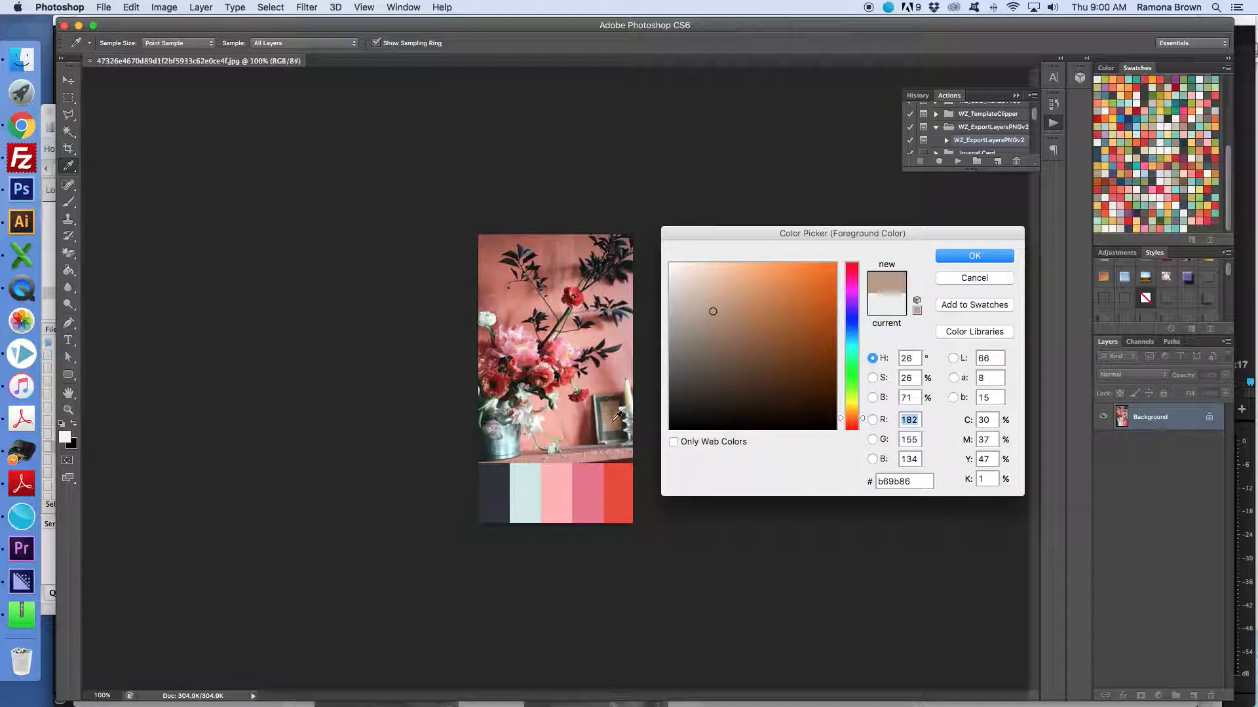
{"action": "left_click", "coordinate": [700, 300]}
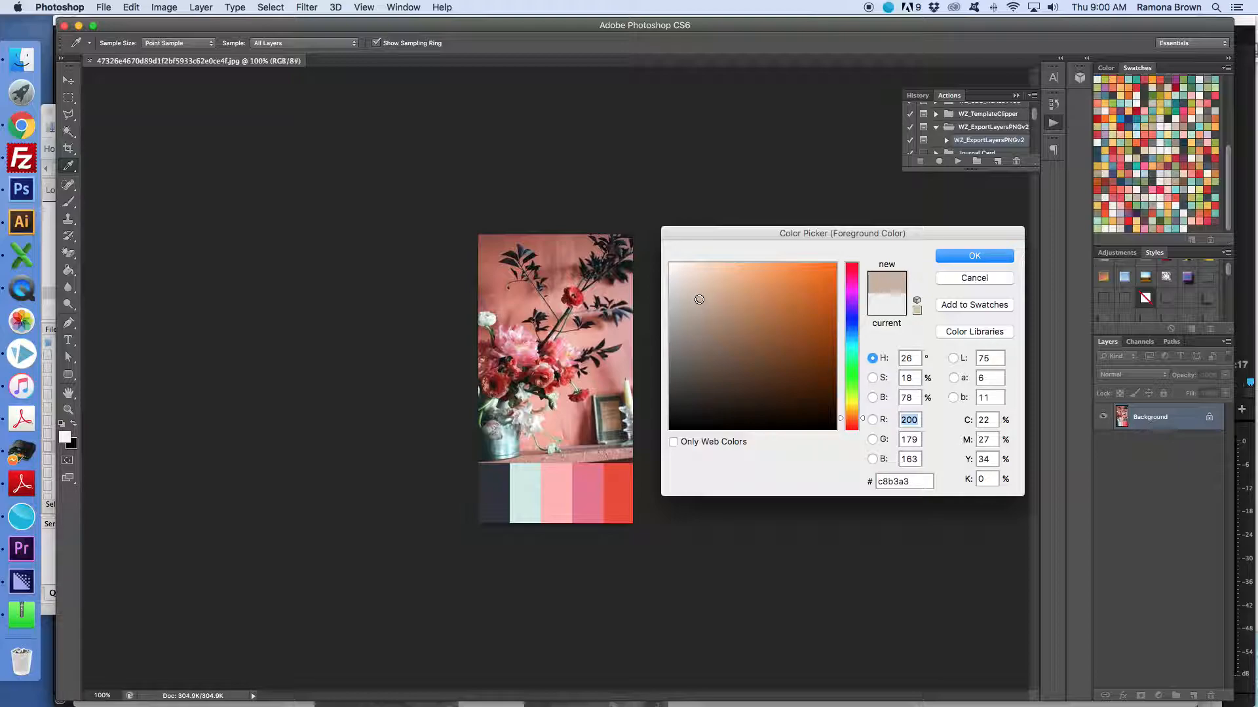
{"action": "left_click", "coordinate": [618, 419]}
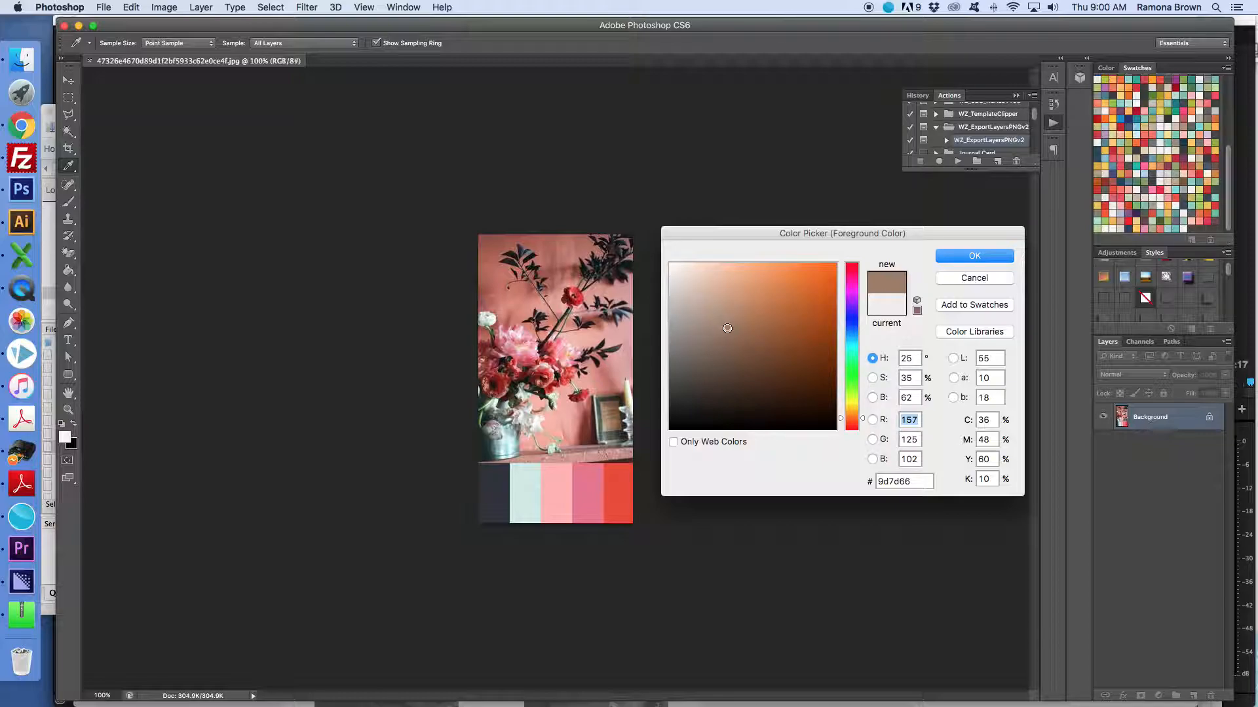
{"action": "left_click", "coordinate": [703, 292]}
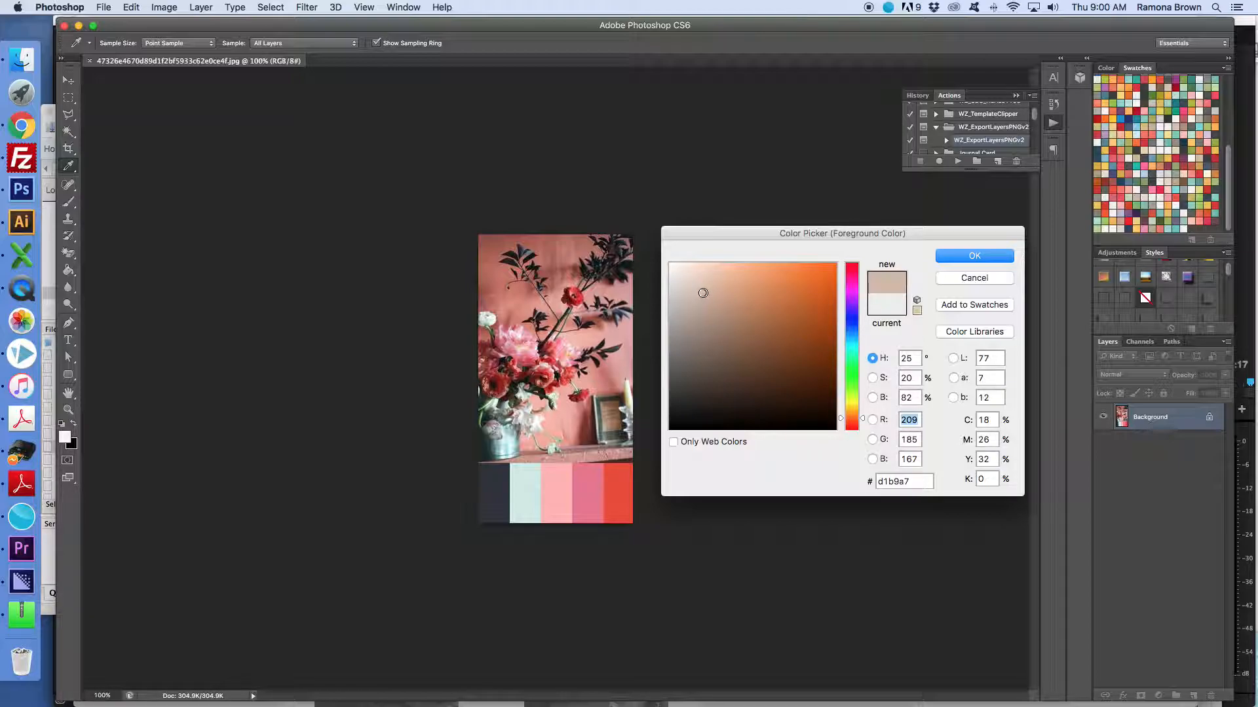
{"action": "left_click", "coordinate": [966, 305]}
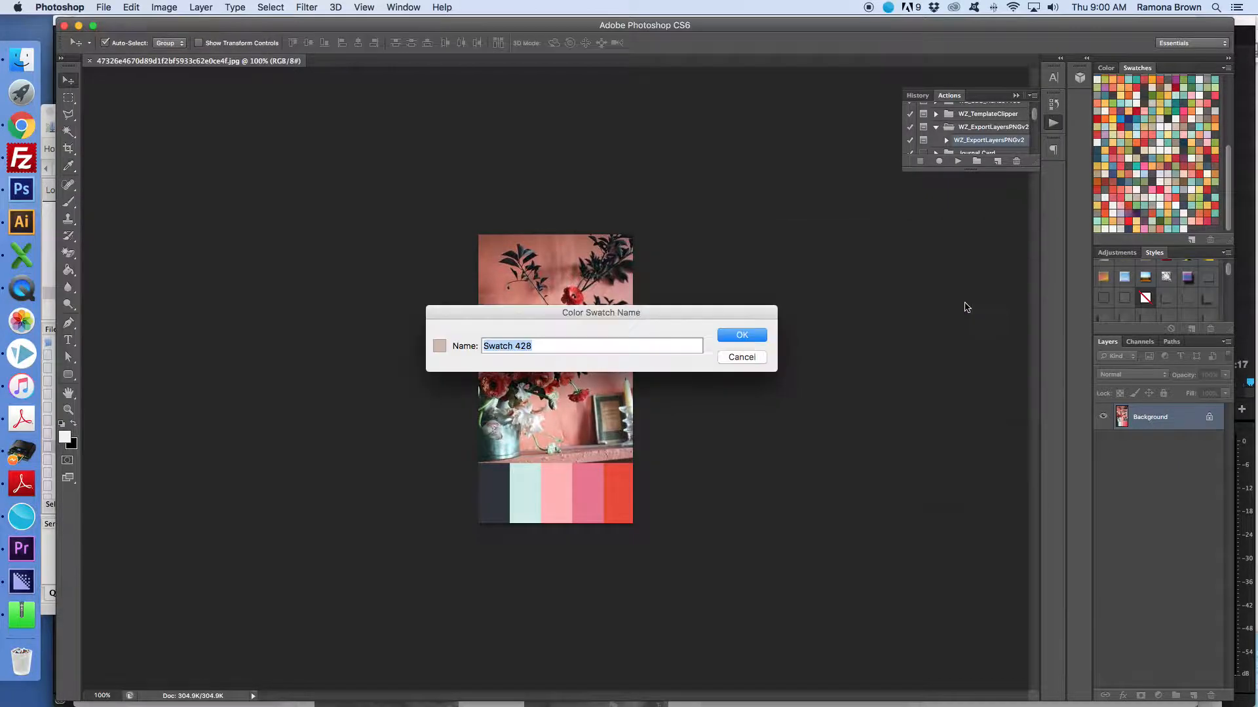
{"action": "left_click", "coordinate": [742, 336]}
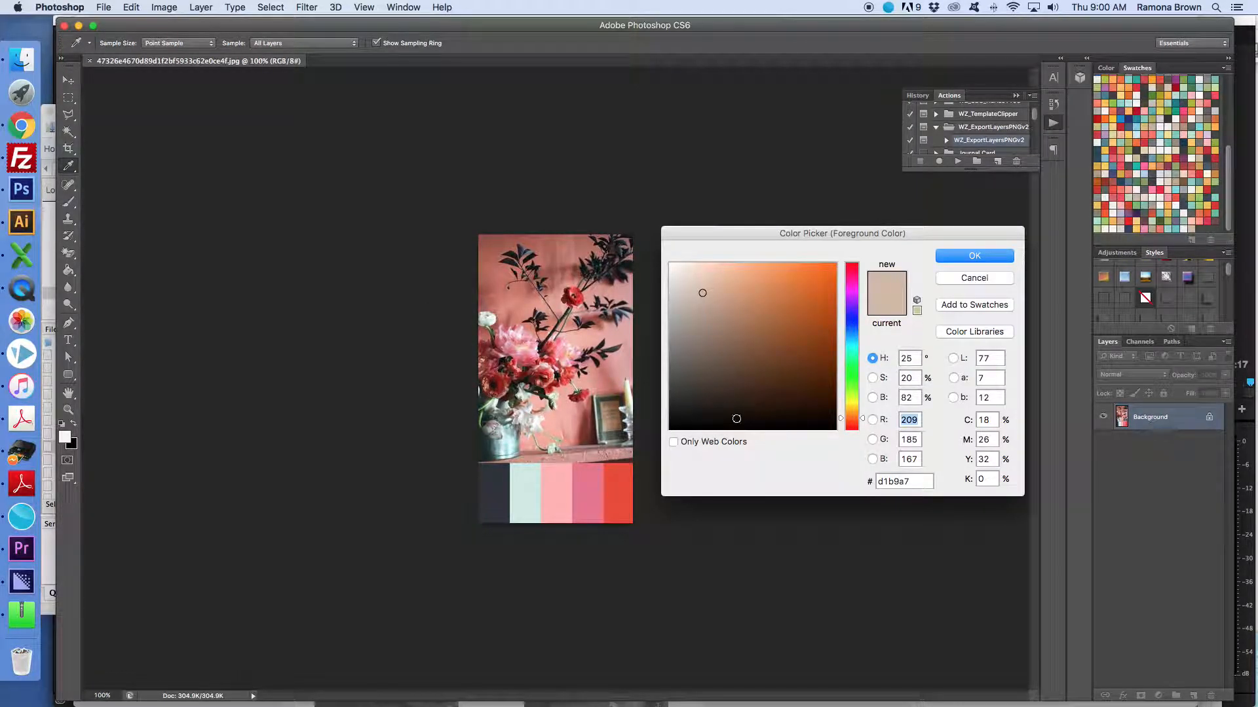
- Sample the dark navy block of the palette strip, soften it to the gray 505154, and add it to the swatches
{"action": "left_click", "coordinate": [494, 491]}
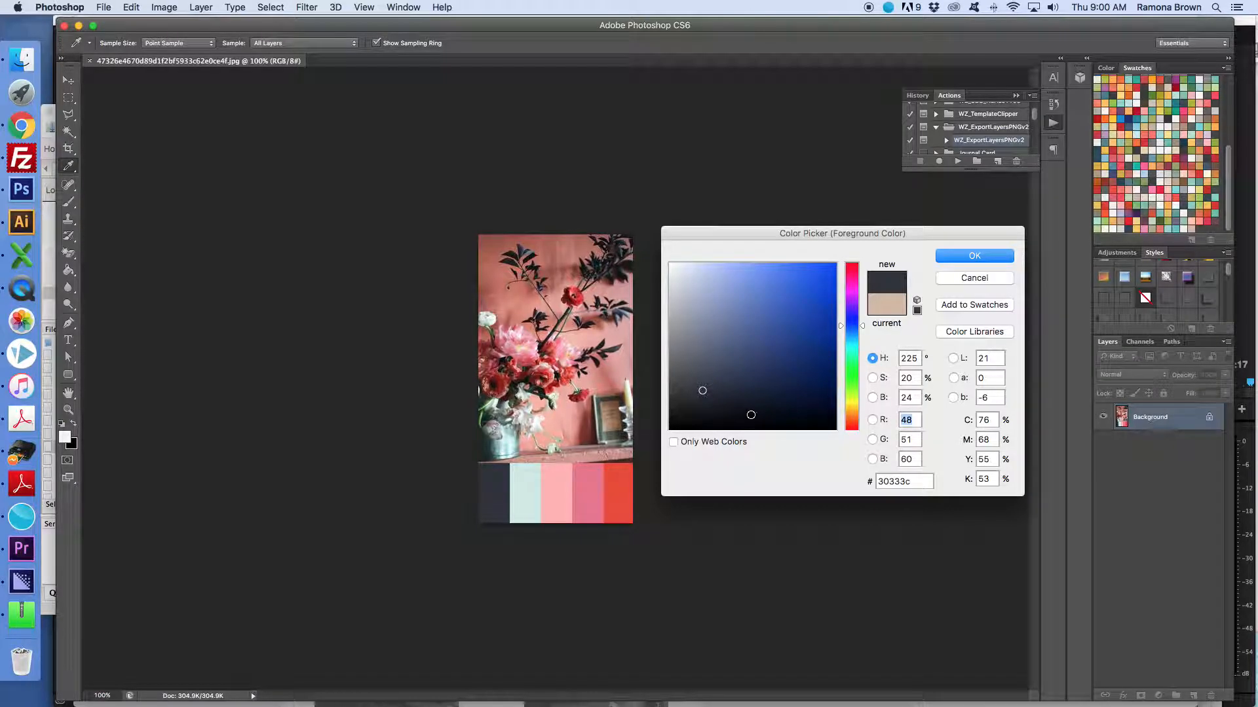
{"action": "left_click", "coordinate": [686, 376]}
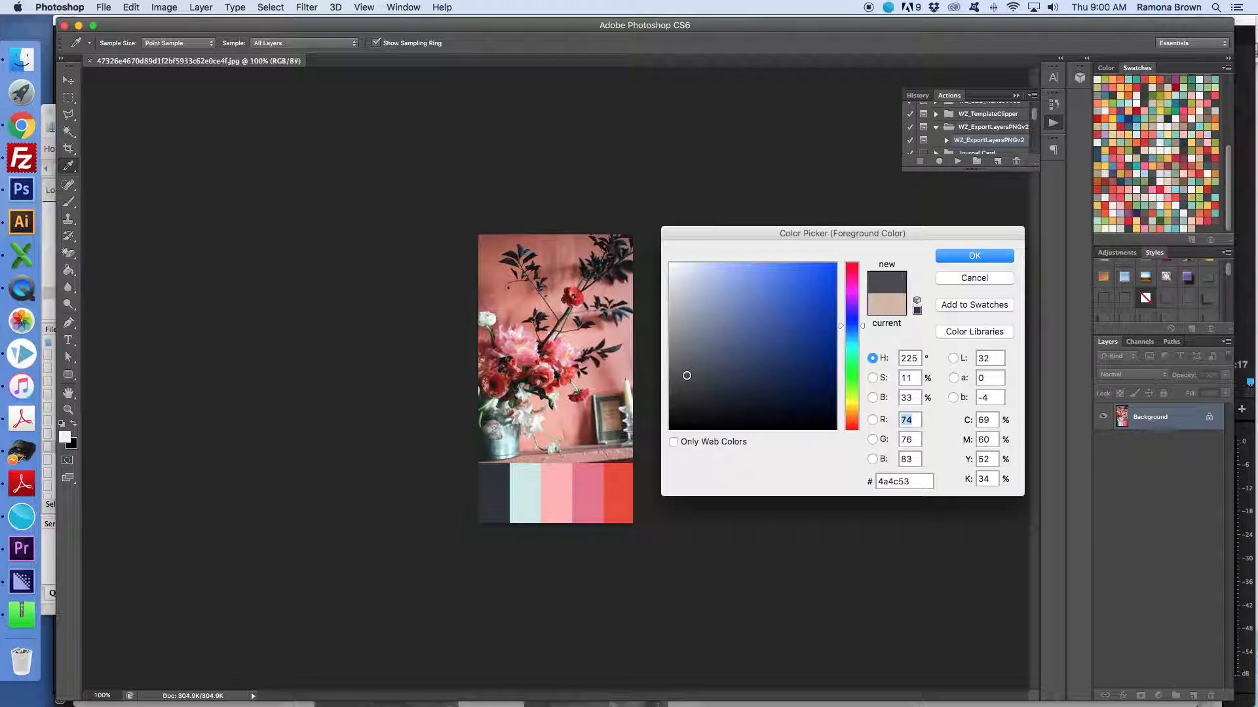
{"action": "left_click", "coordinate": [681, 377]}
{"action": "left_click", "coordinate": [676, 375]}
{"action": "left_click", "coordinate": [974, 306]}
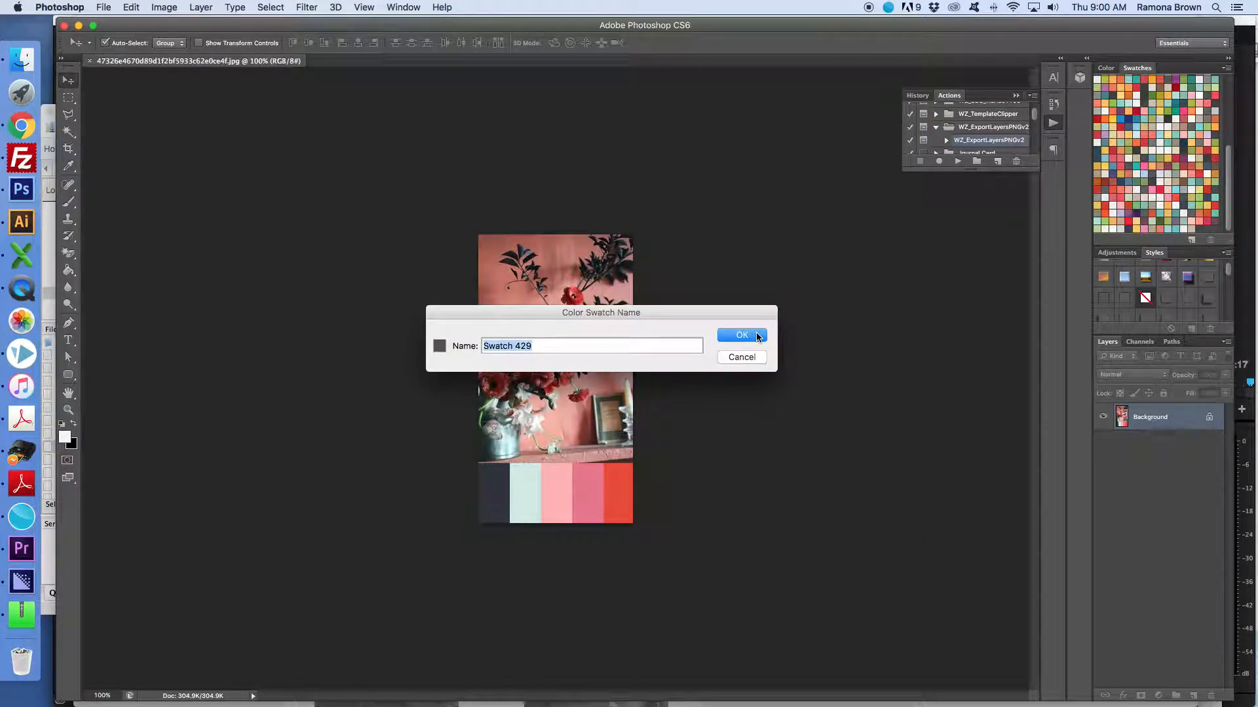
{"action": "left_click", "coordinate": [756, 335]}
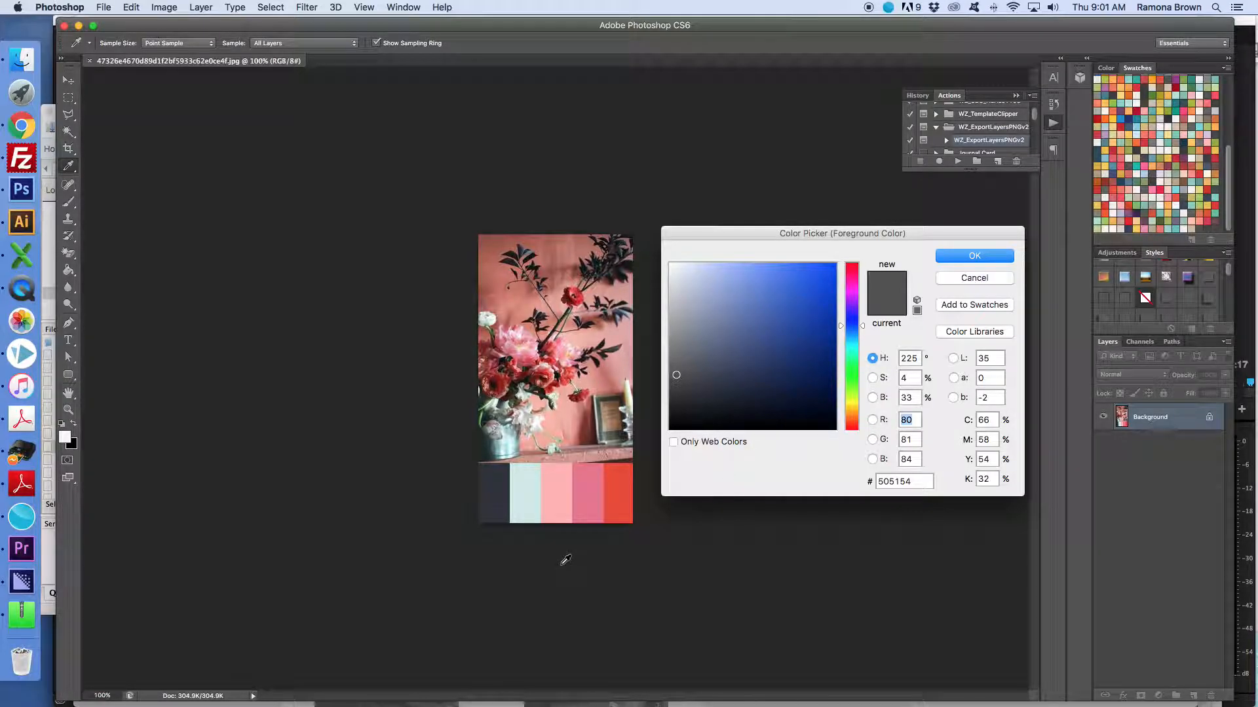
- Sample the pale mint block of the palette strip, deepen it to addcd4, and add it to the swatches
{"action": "left_click", "coordinate": [527, 489]}
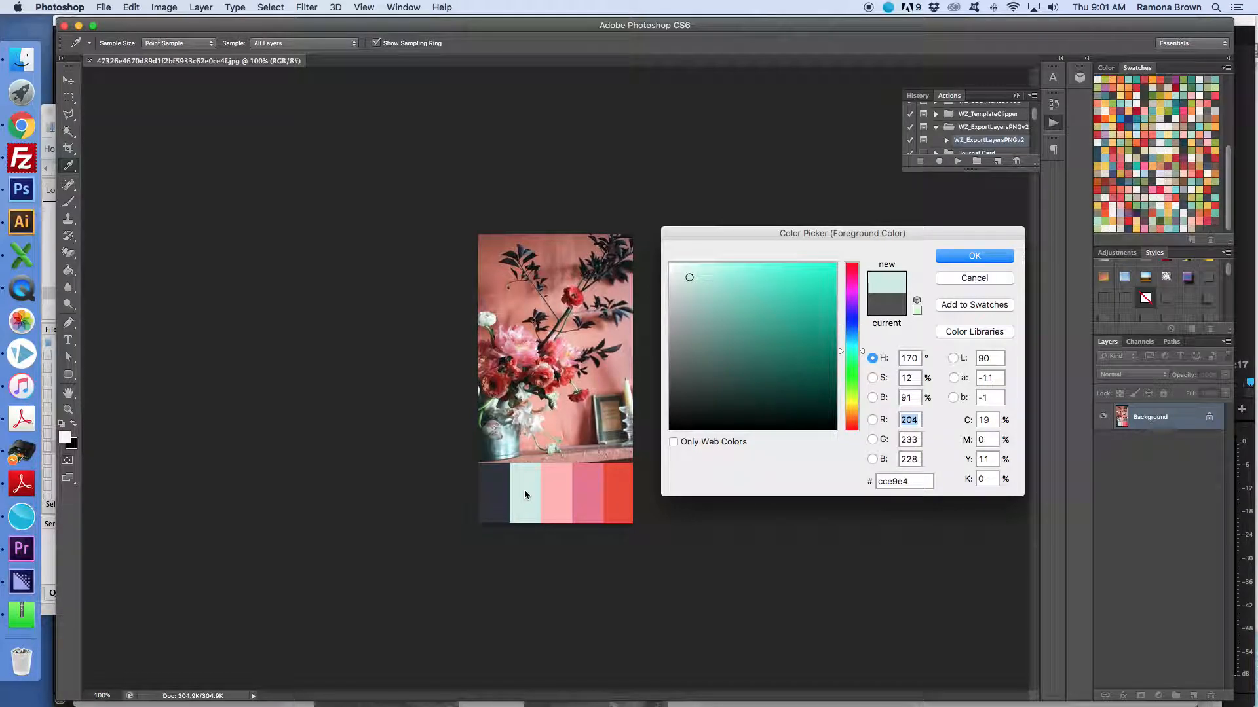
{"action": "left_click", "coordinate": [697, 281]}
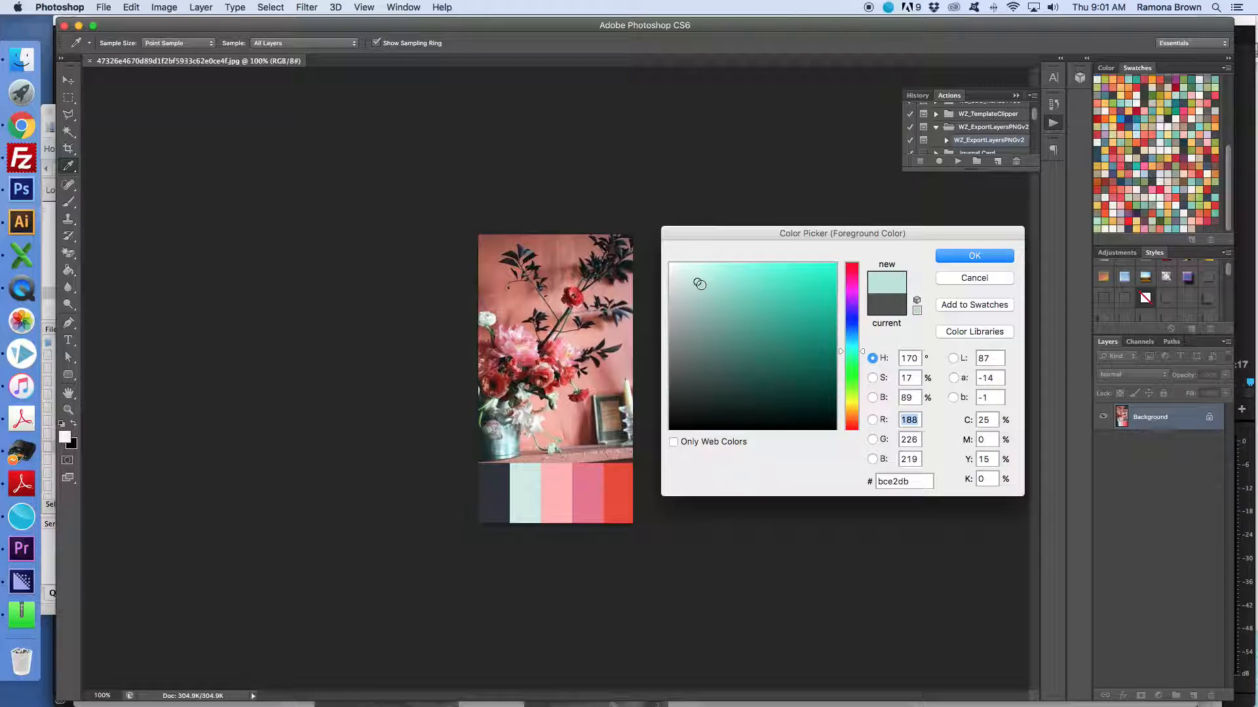
{"action": "left_click_drag", "start_coordinate": [699, 284], "coordinate": [701, 285]}
{"action": "left_click", "coordinate": [705, 285]}
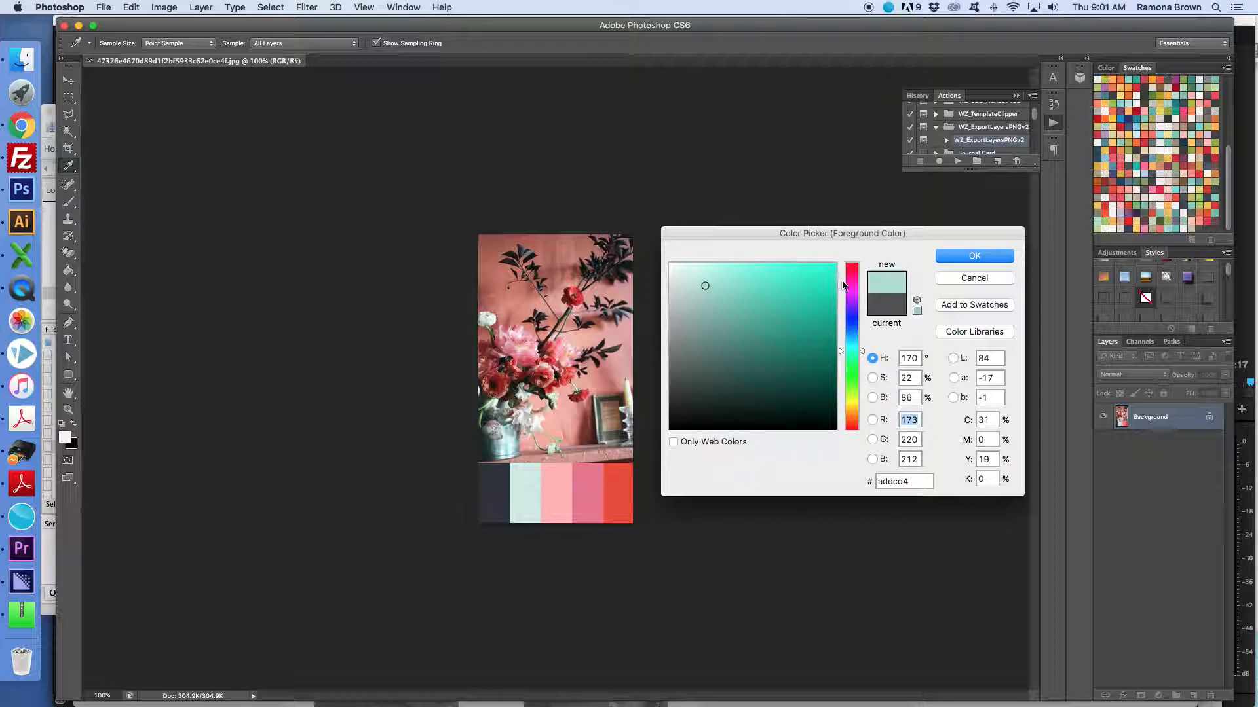
{"action": "left_click", "coordinate": [959, 304]}
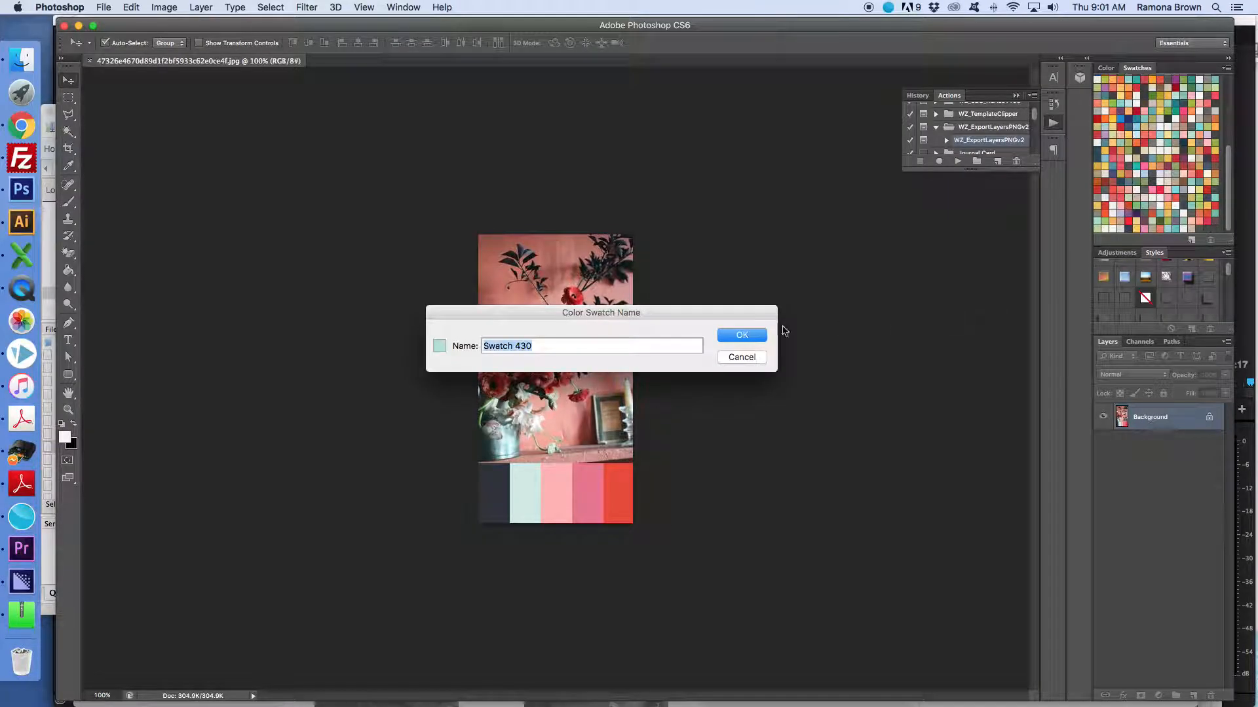
{"action": "left_click", "coordinate": [729, 337]}
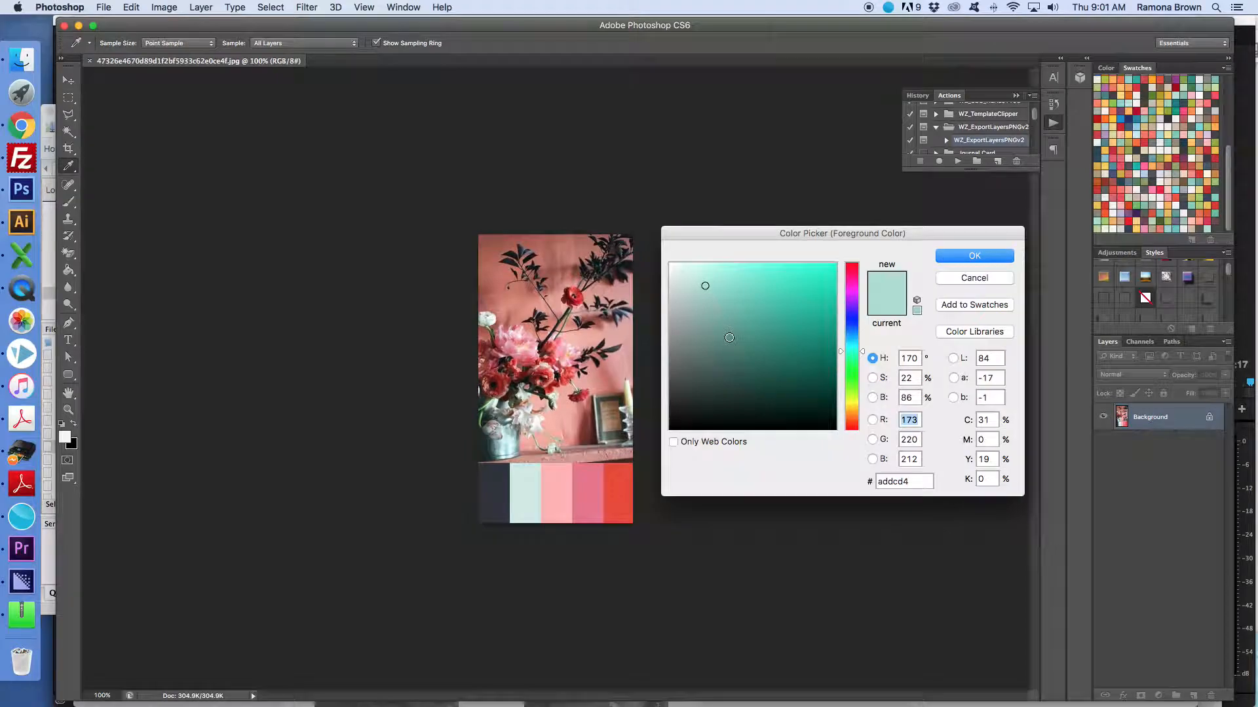
- Sample the light pink block of the palette strip (ffb3b3) and add it to the swatches
{"action": "left_click", "coordinate": [556, 485]}
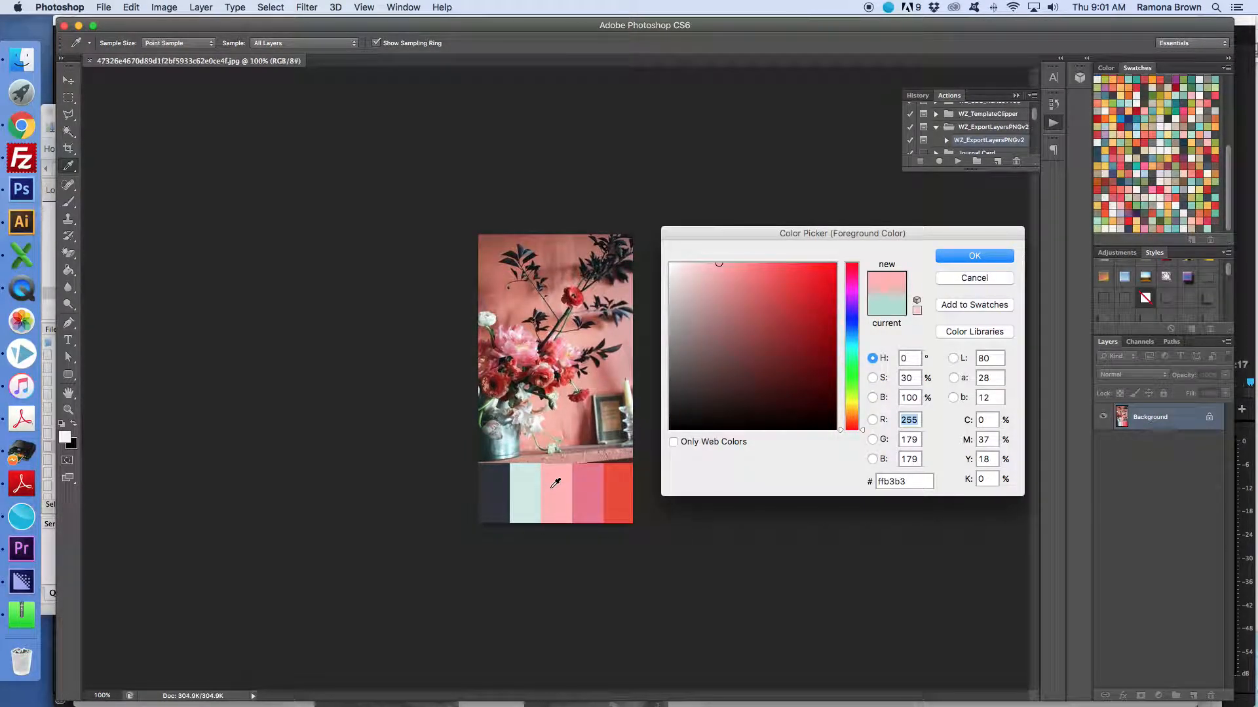
{"action": "left_click", "coordinate": [974, 304]}
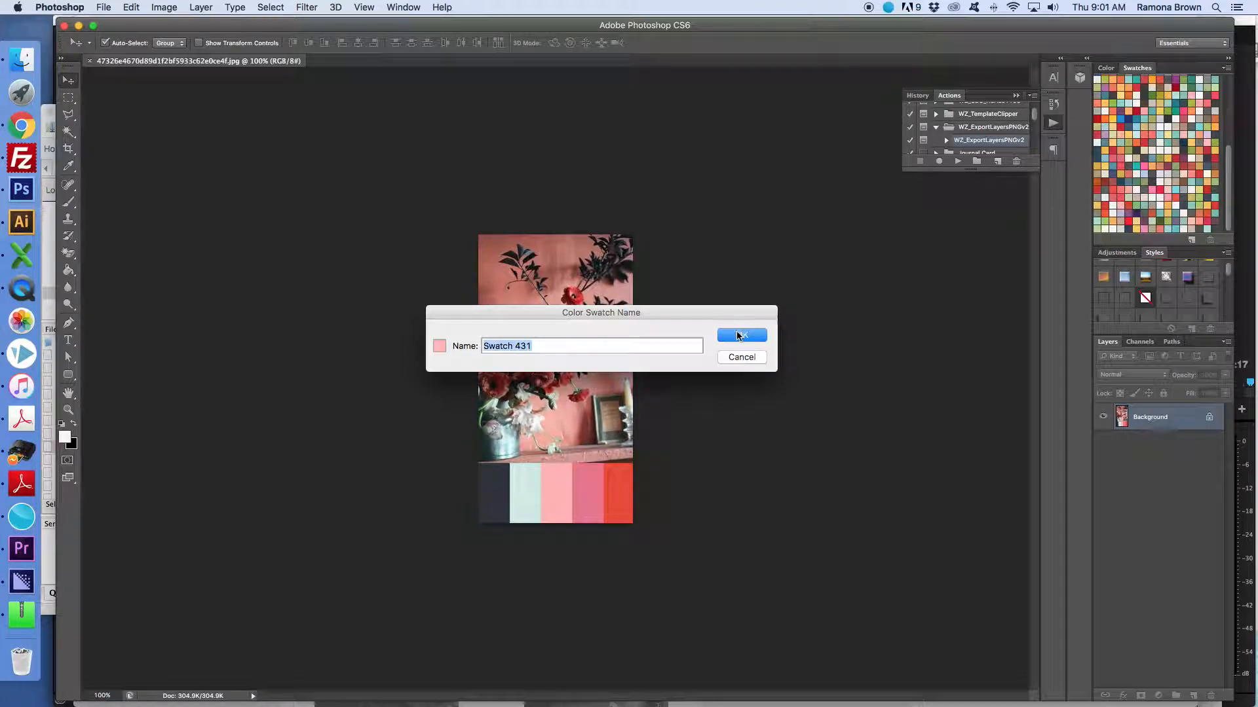
{"action": "left_click", "coordinate": [738, 335]}
- Sample the darker pink block of the palette strip, deepen it to df6c83, and add it to the swatches
{"action": "left_click", "coordinate": [592, 485]}
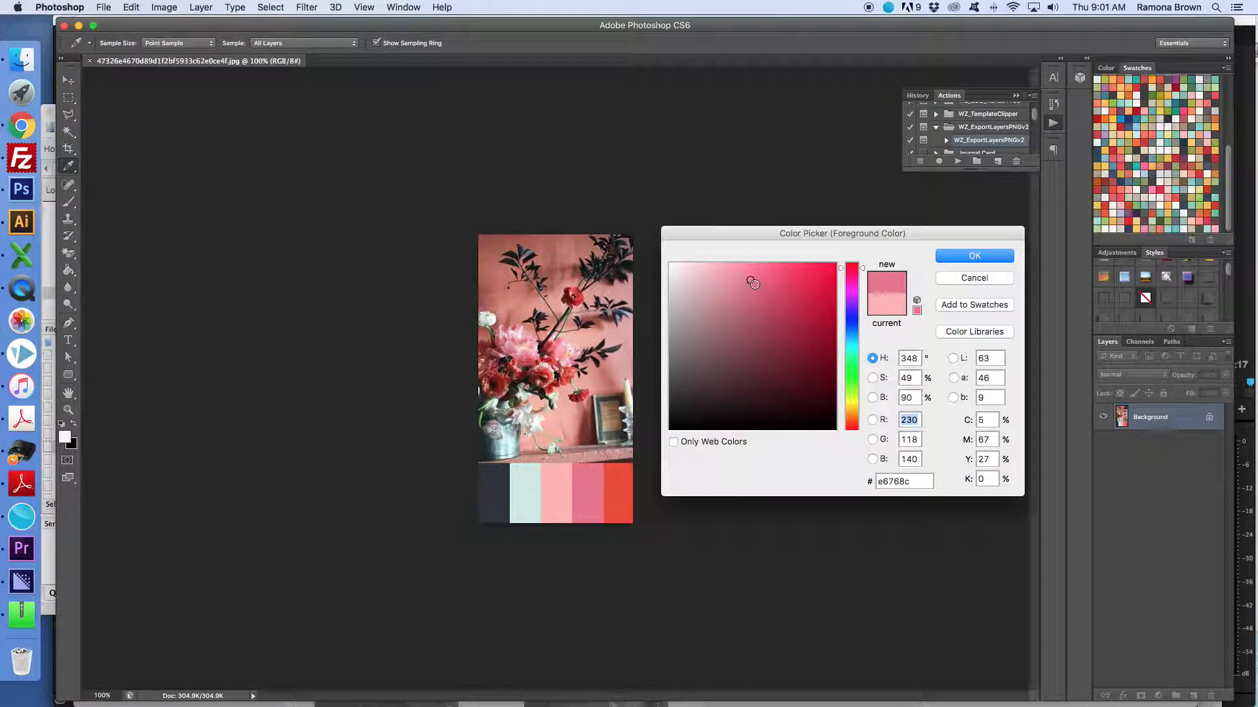
{"action": "left_click", "coordinate": [754, 284]}
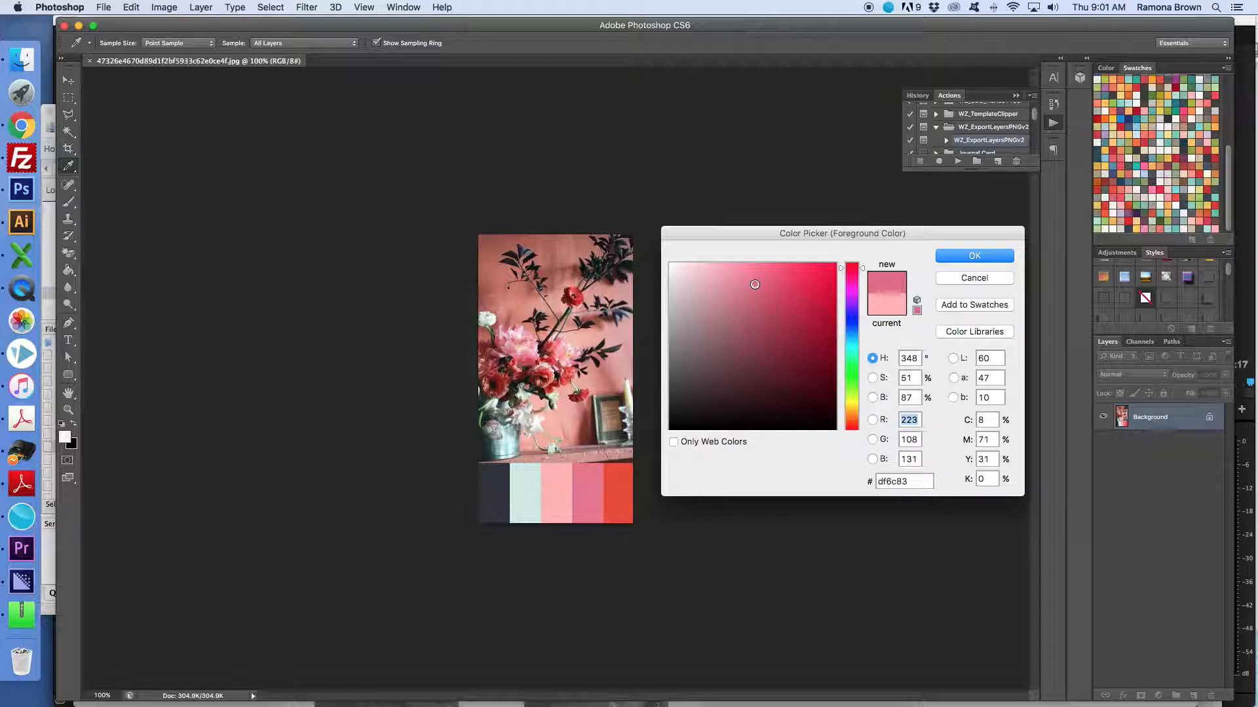
{"action": "left_click", "coordinate": [973, 304]}
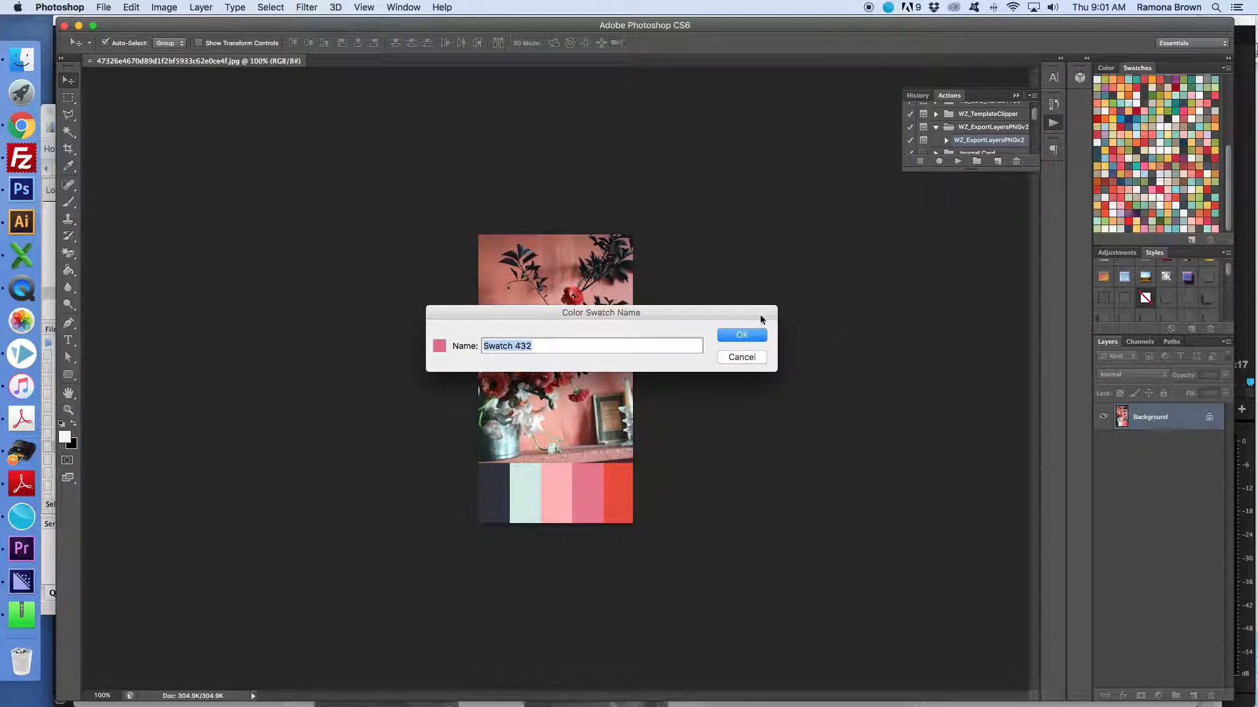
{"action": "left_click", "coordinate": [746, 334]}
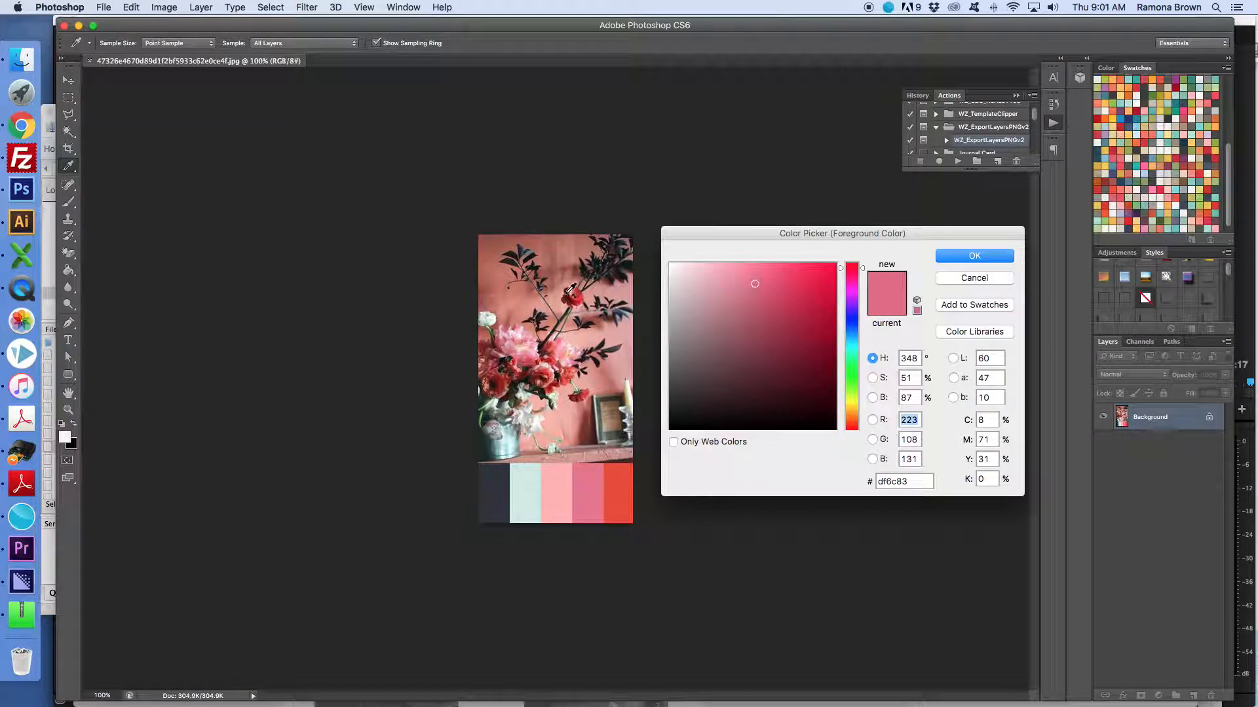
- Sample the red of the upper flower, soften it slightly, add it to the swatches, and accept it as the foreground color
{"action": "left_click", "coordinate": [568, 295]}
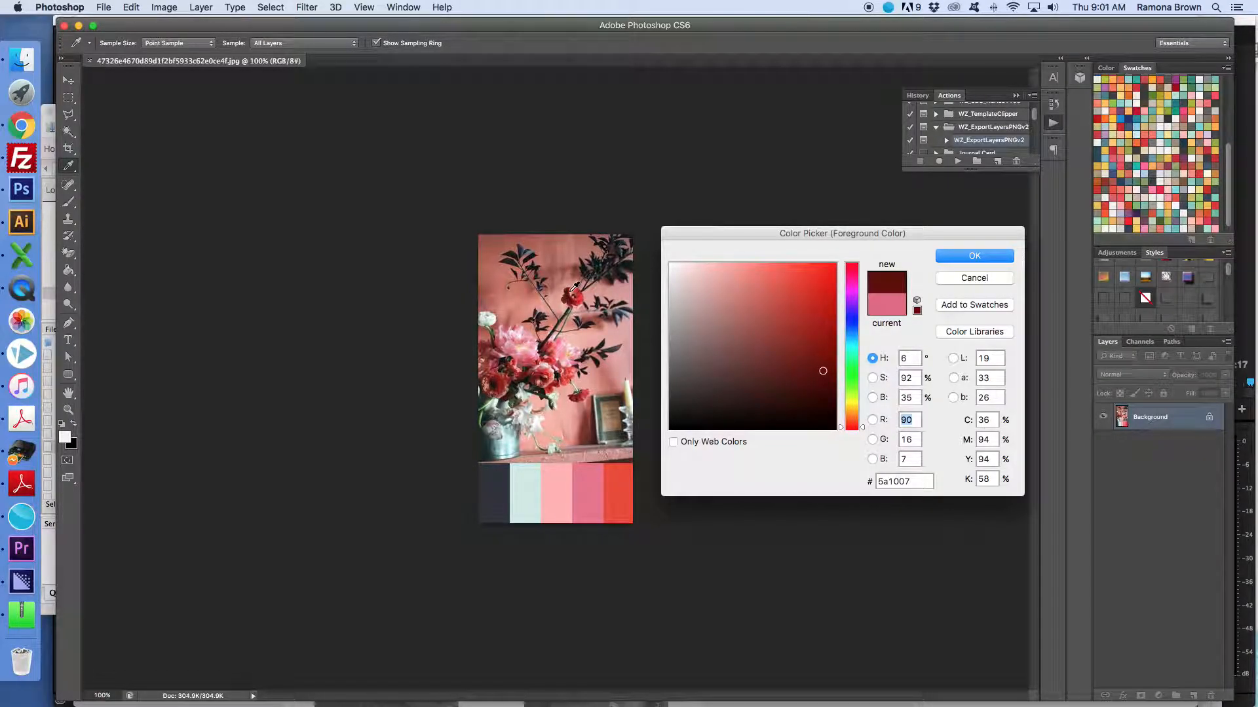
{"action": "left_click", "coordinate": [575, 287]}
{"action": "left_click", "coordinate": [575, 287]}
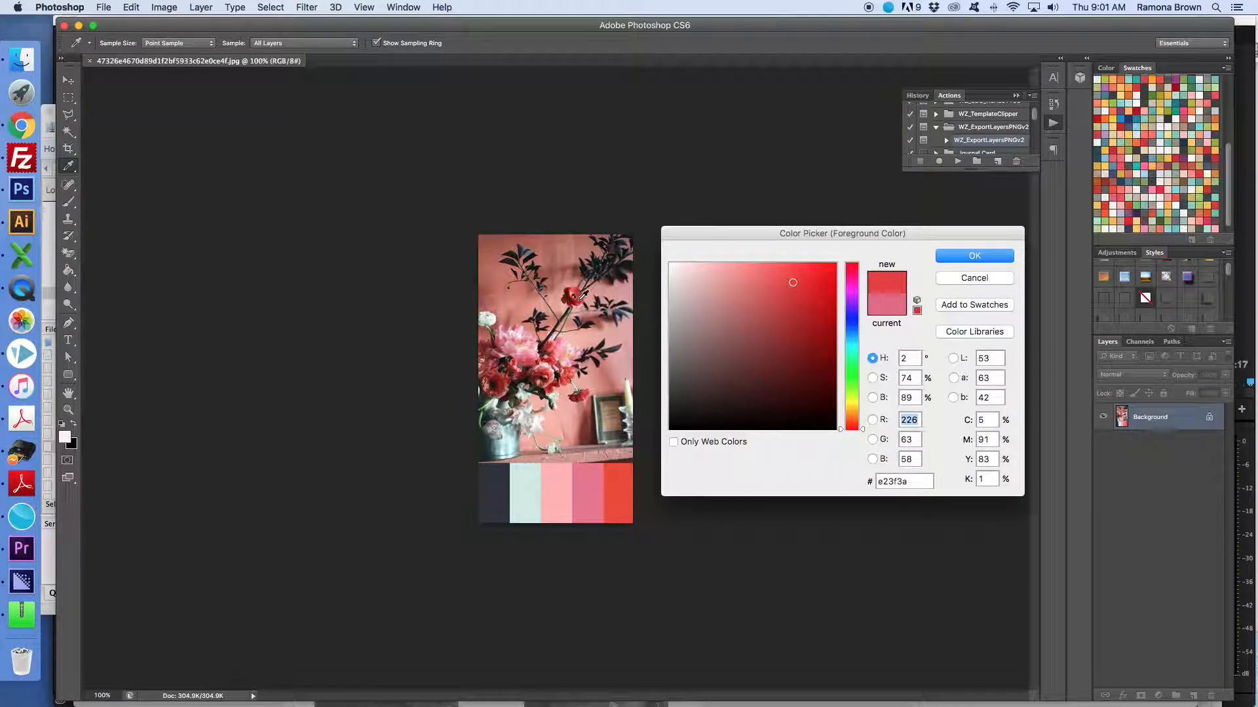
{"action": "left_click", "coordinate": [575, 303]}
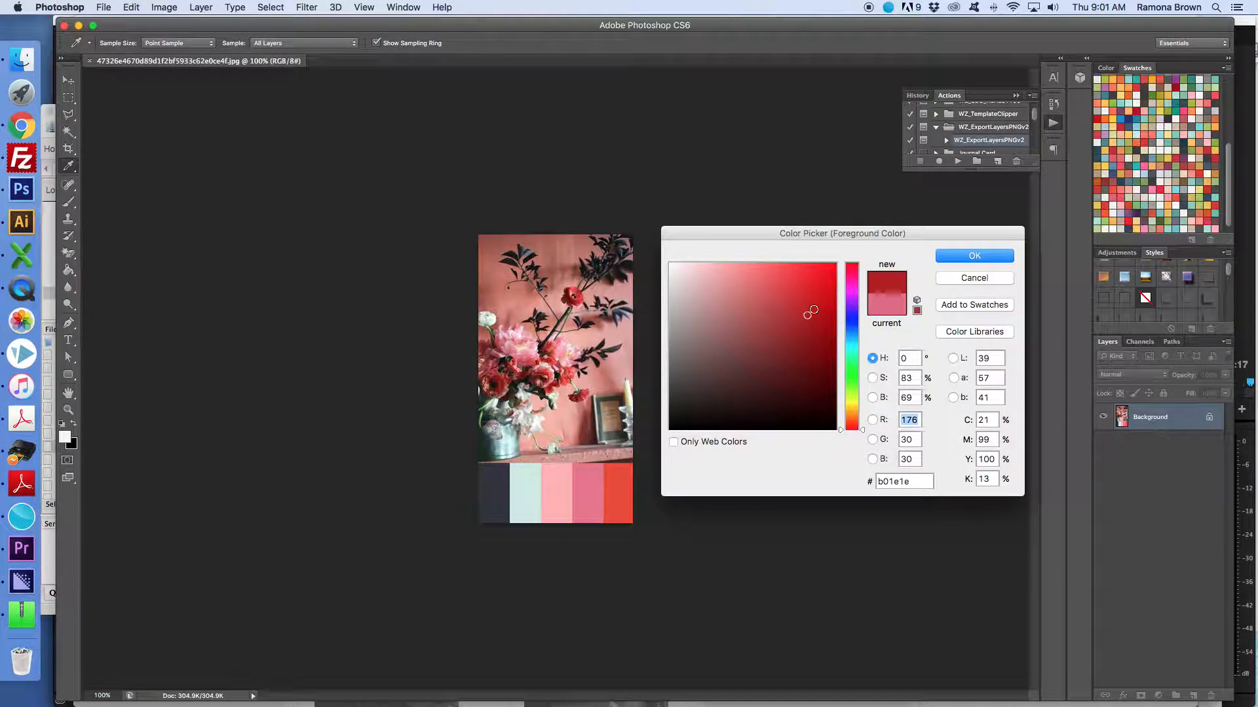
{"action": "left_click", "coordinate": [794, 305]}
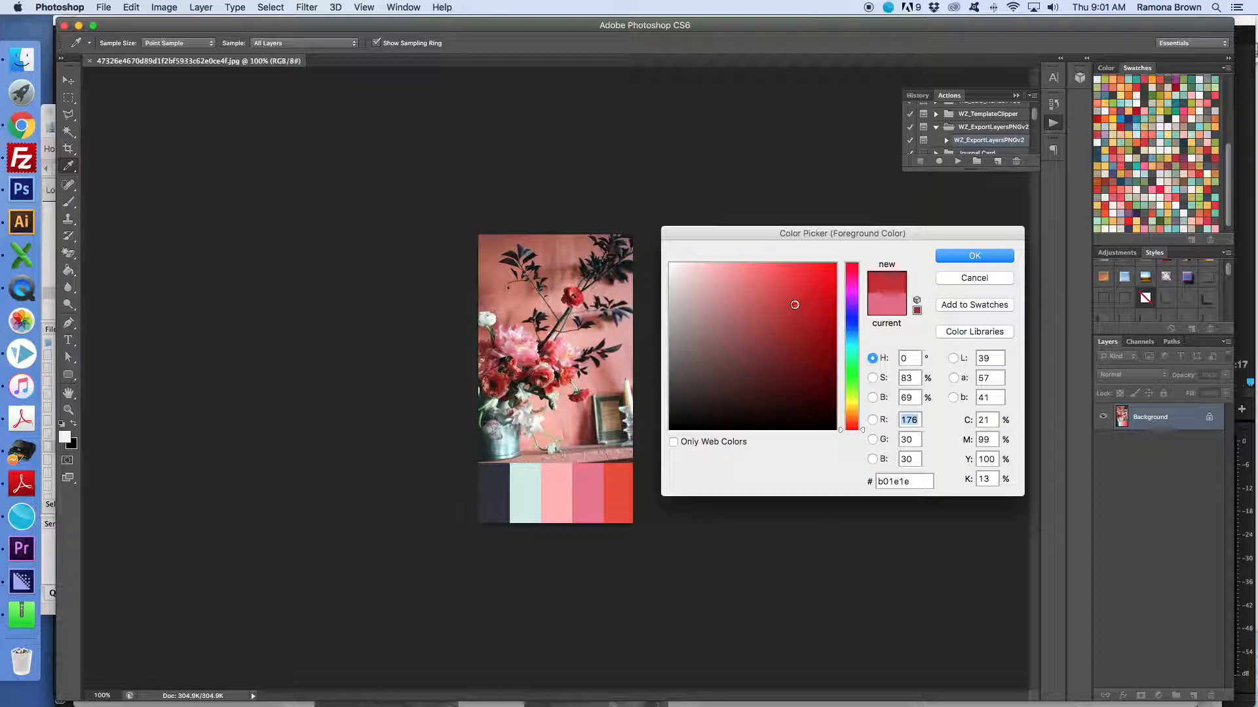
{"action": "left_click", "coordinate": [789, 304]}
{"action": "left_click", "coordinate": [959, 307]}
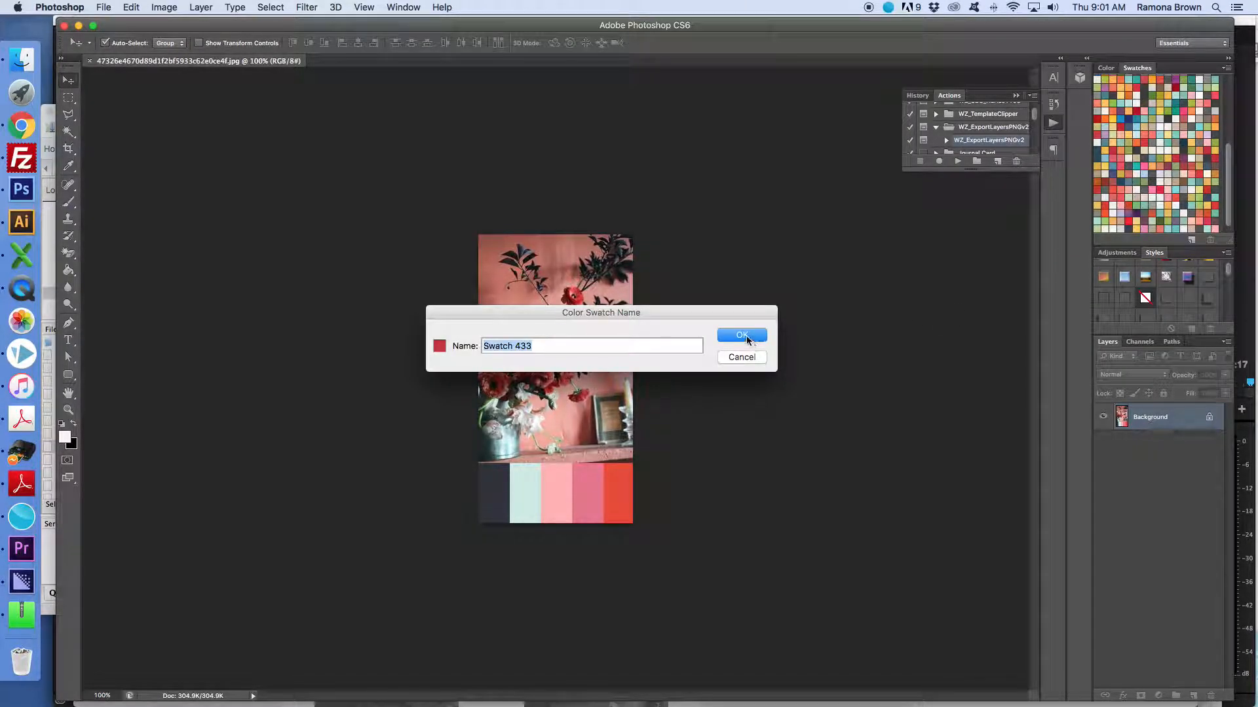
{"action": "left_click", "coordinate": [740, 334]}
{"action": "left_click", "coordinate": [961, 257]}
- Create a new 12 x 12 inch RGB document at 300 pixels/inch with a transparent background
{"action": "key", "text": "v"}
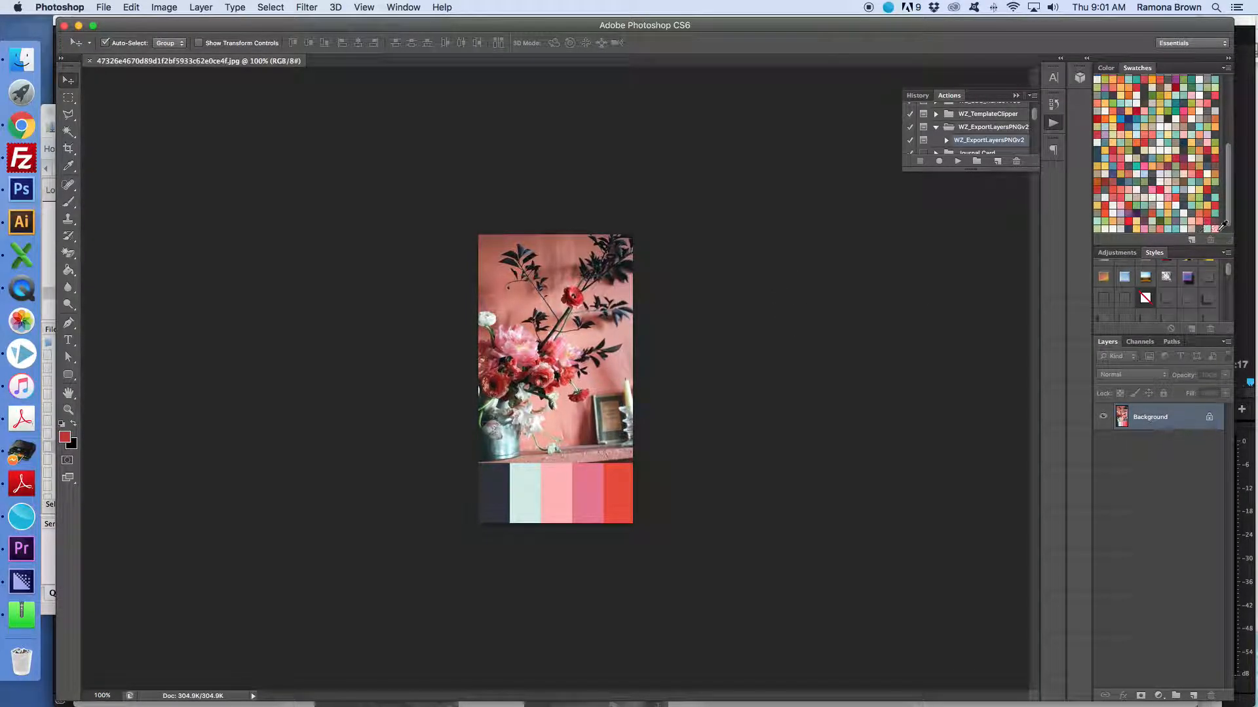
{"action": "left_click", "coordinate": [97, 9]}
{"action": "left_click", "coordinate": [98, 8]}
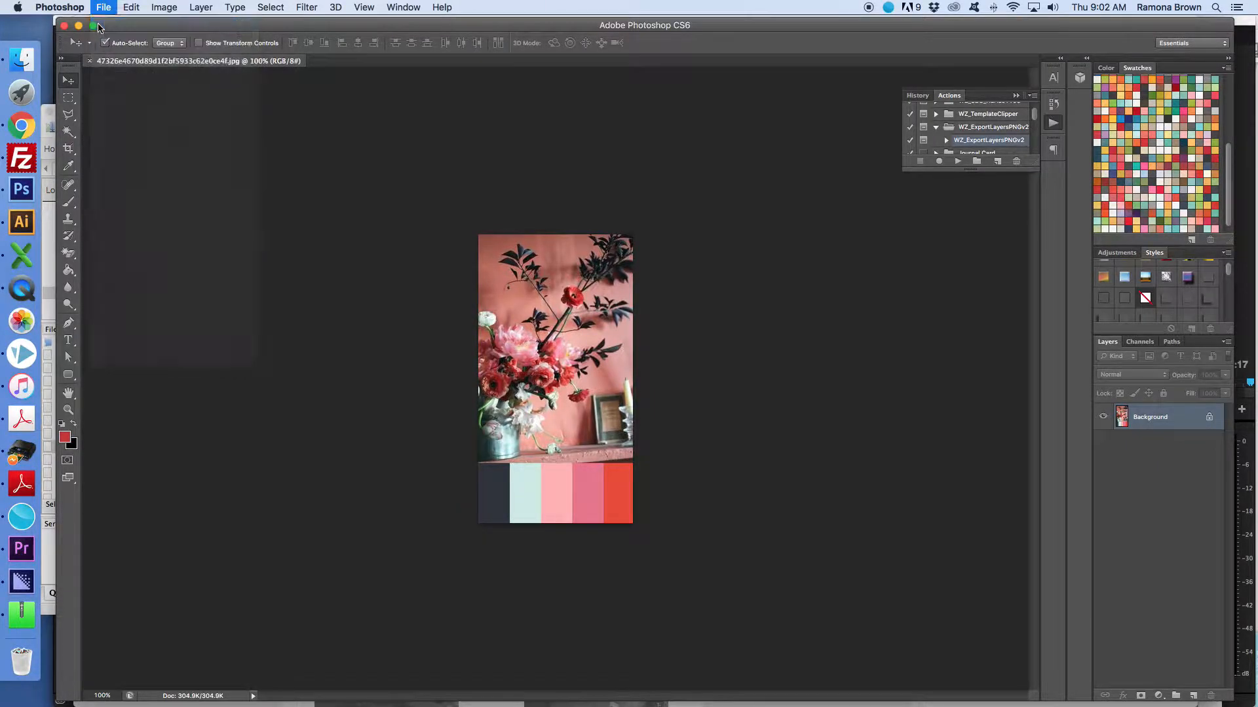
{"action": "key", "text": "super+n"}
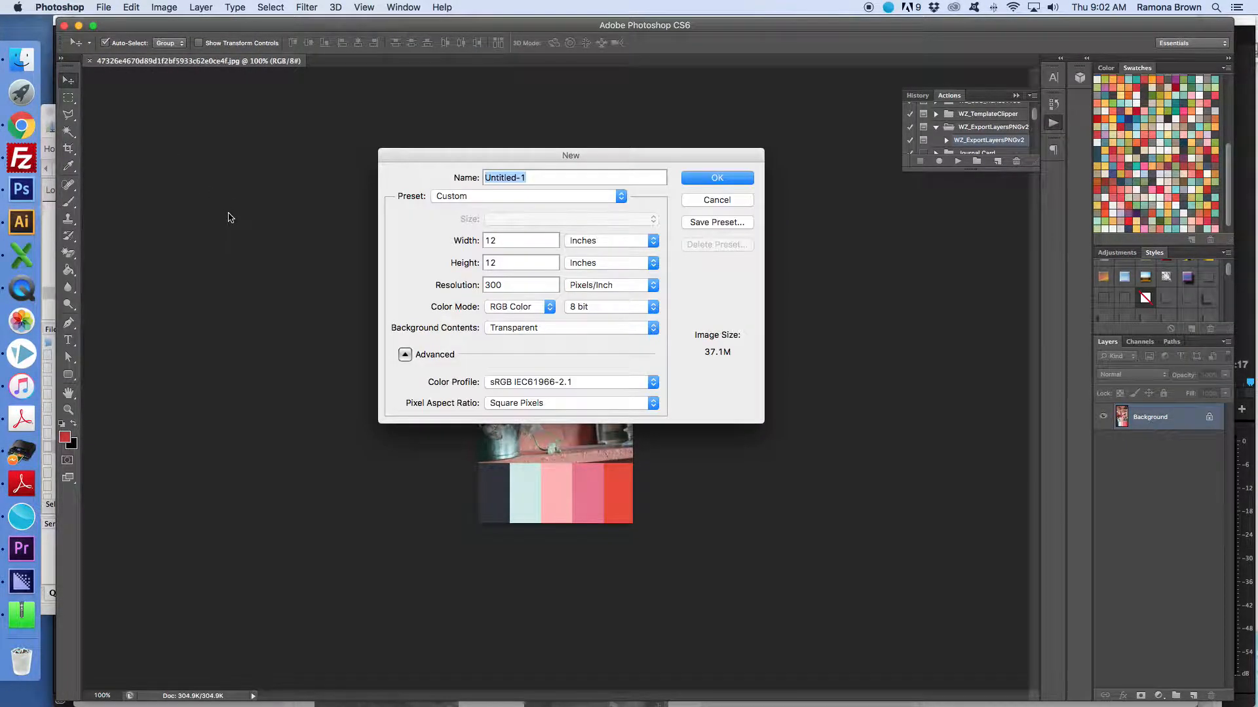
{"action": "left_click", "coordinate": [689, 179]}
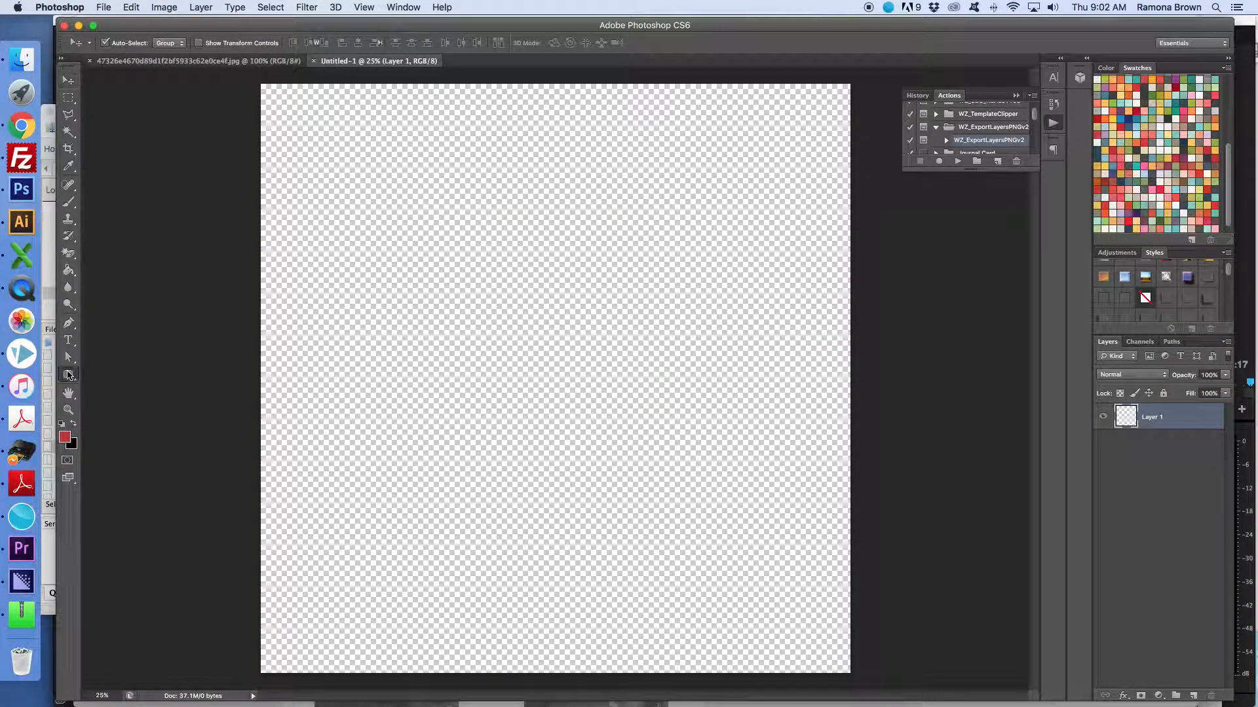
- Draw a small upright red rectangle in the canvas's upper-left area and copy it twice to form an evenly spaced row of three
{"action": "left_click", "coordinate": [68, 374]}
{"action": "left_click", "coordinate": [69, 375]}
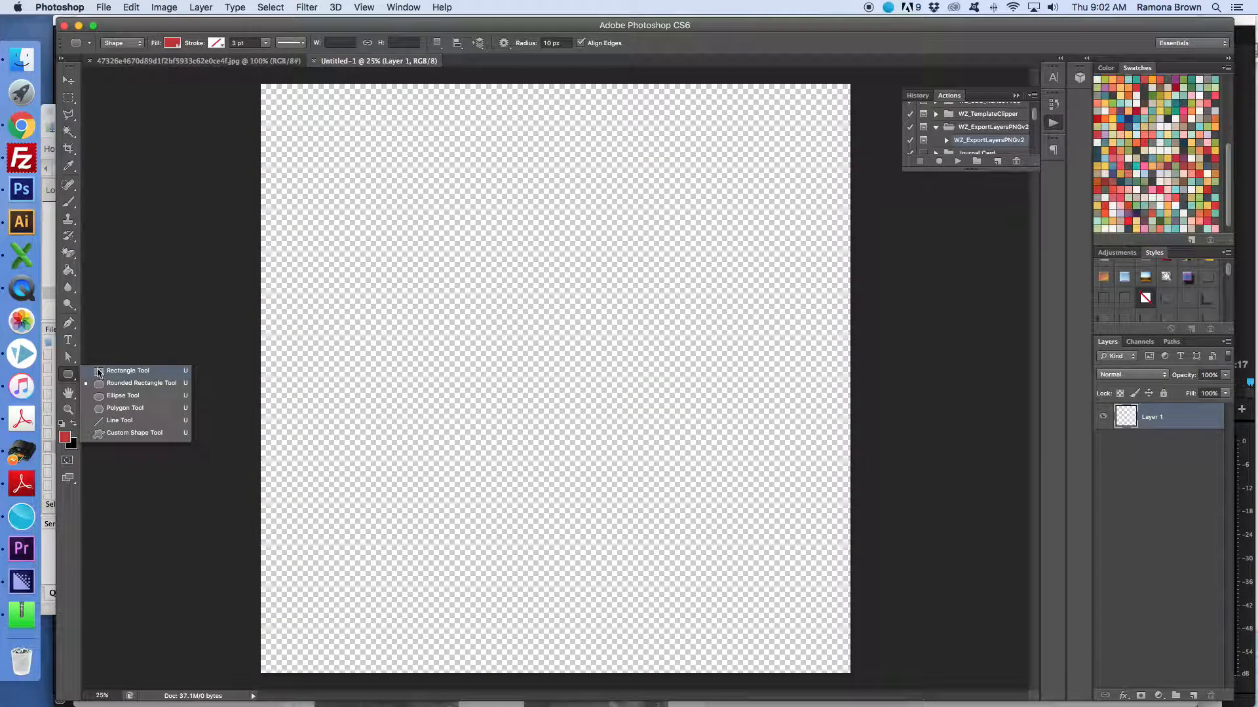
{"action": "left_click", "coordinate": [99, 372]}
{"action": "left_click_drag", "start_coordinate": [308, 167], "coordinate": [374, 260]}
{"action": "left_click", "coordinate": [70, 81]}
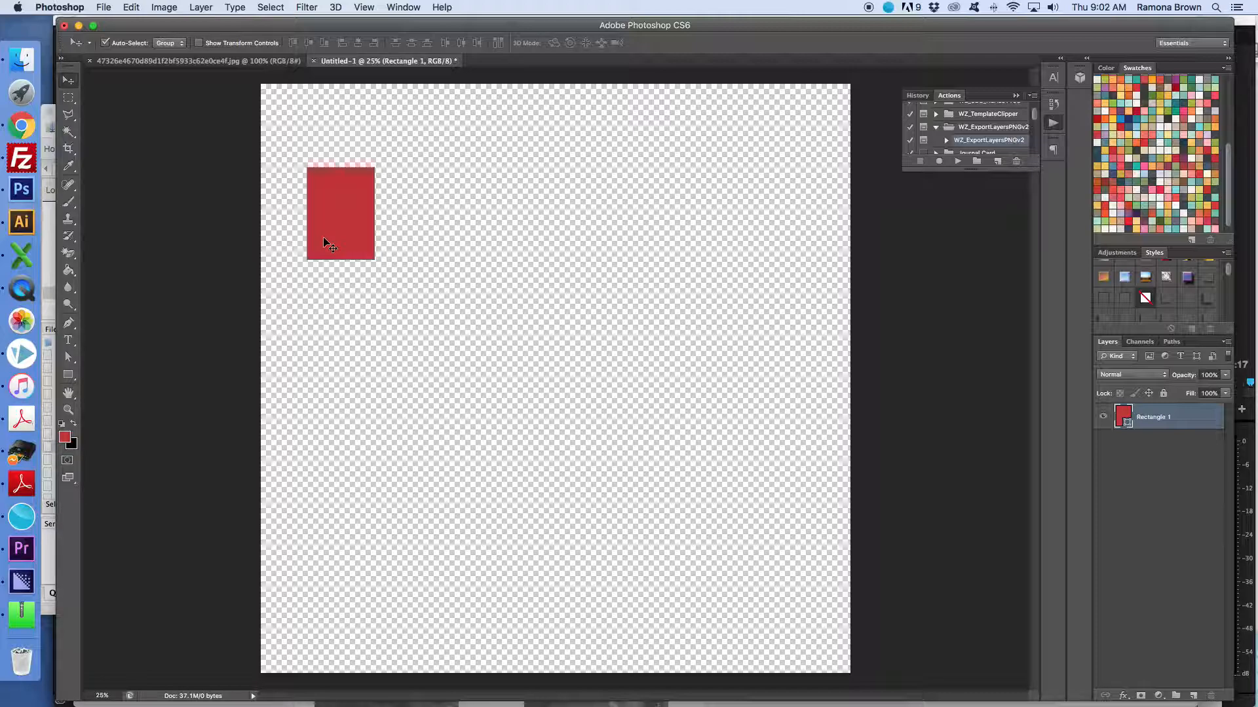
{"action": "left_click_drag", "start_coordinate": [326, 238], "coordinate": [401, 236], "text": "alt"}
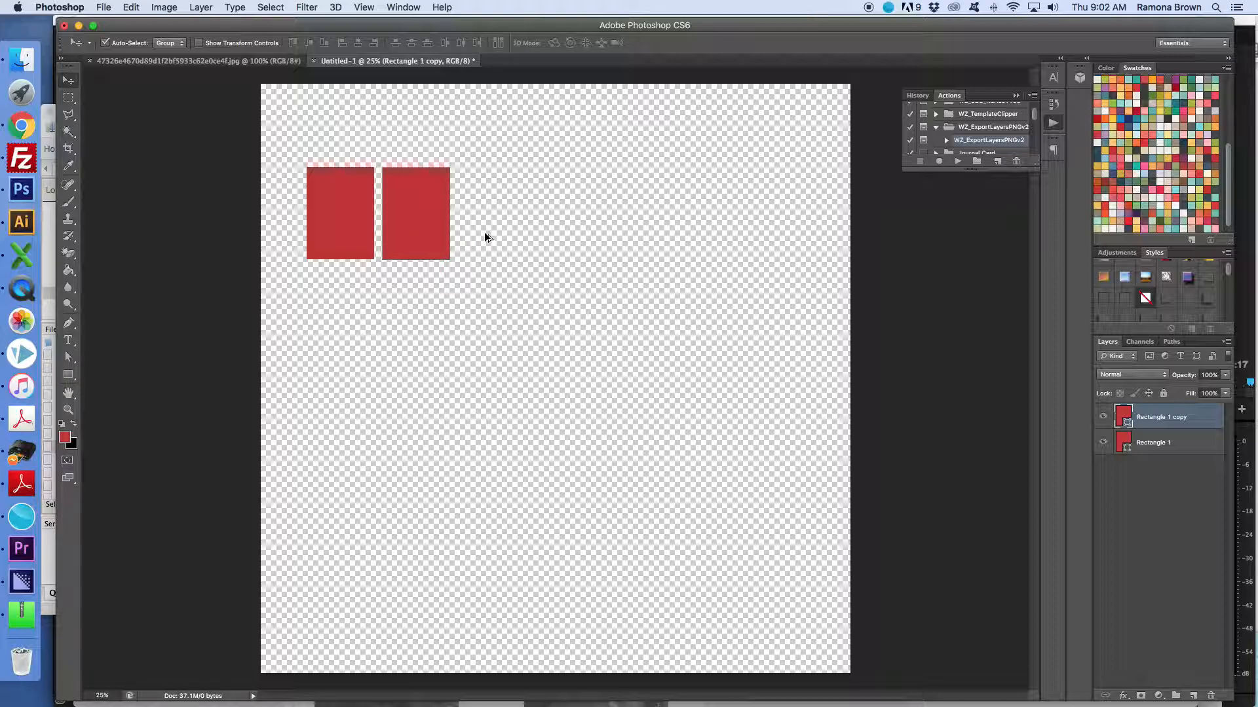
{"action": "left_click_drag", "start_coordinate": [423, 231], "coordinate": [497, 233], "text": "alt"}
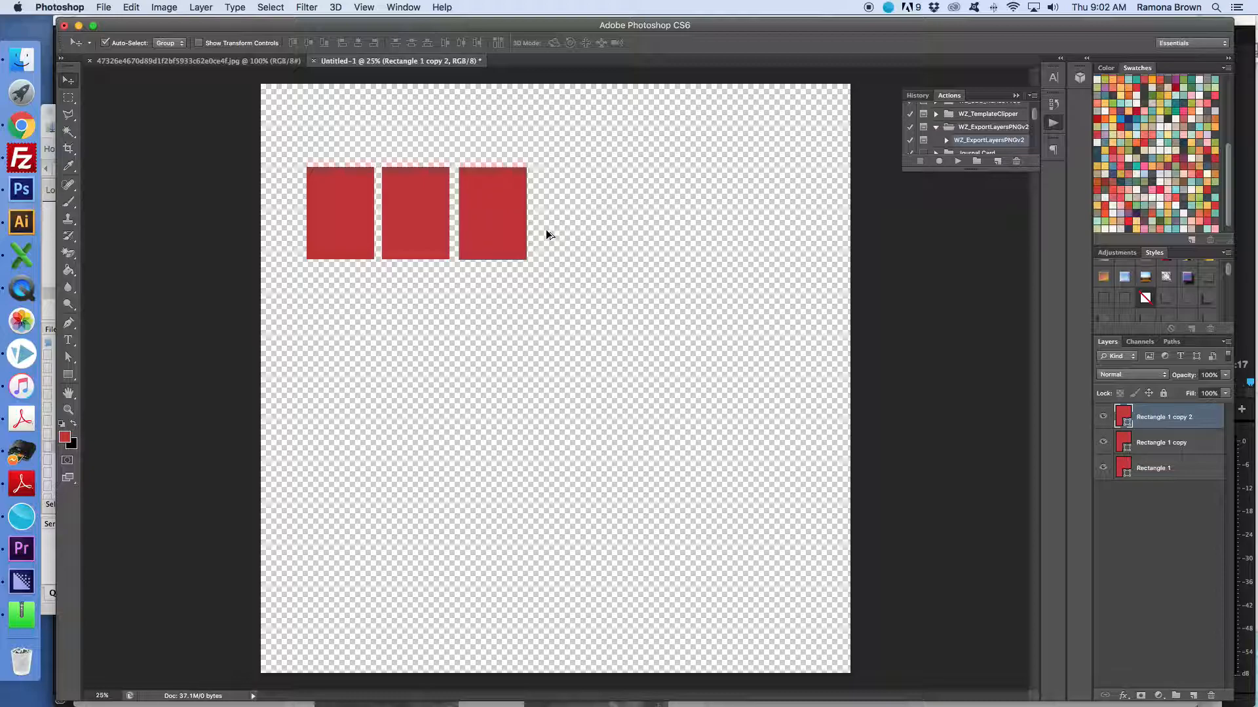
{"action": "left_click", "coordinate": [583, 228]}
{"action": "left_click", "coordinate": [502, 231]}
{"action": "left_click", "coordinate": [615, 221]}
{"action": "left_click", "coordinate": [508, 216]}
{"action": "left_click", "coordinate": [598, 225]}
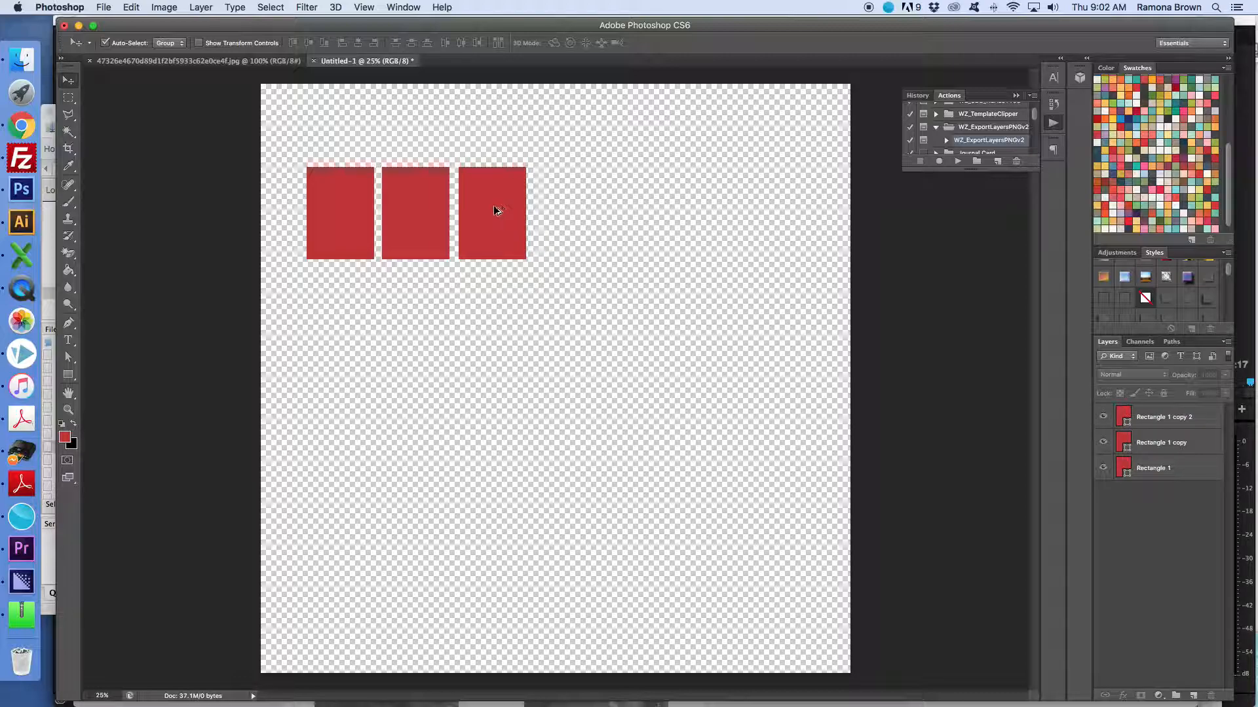
{"action": "left_click", "coordinate": [496, 210]}
{"action": "left_click", "coordinate": [581, 204]}
{"action": "left_click", "coordinate": [488, 219]}
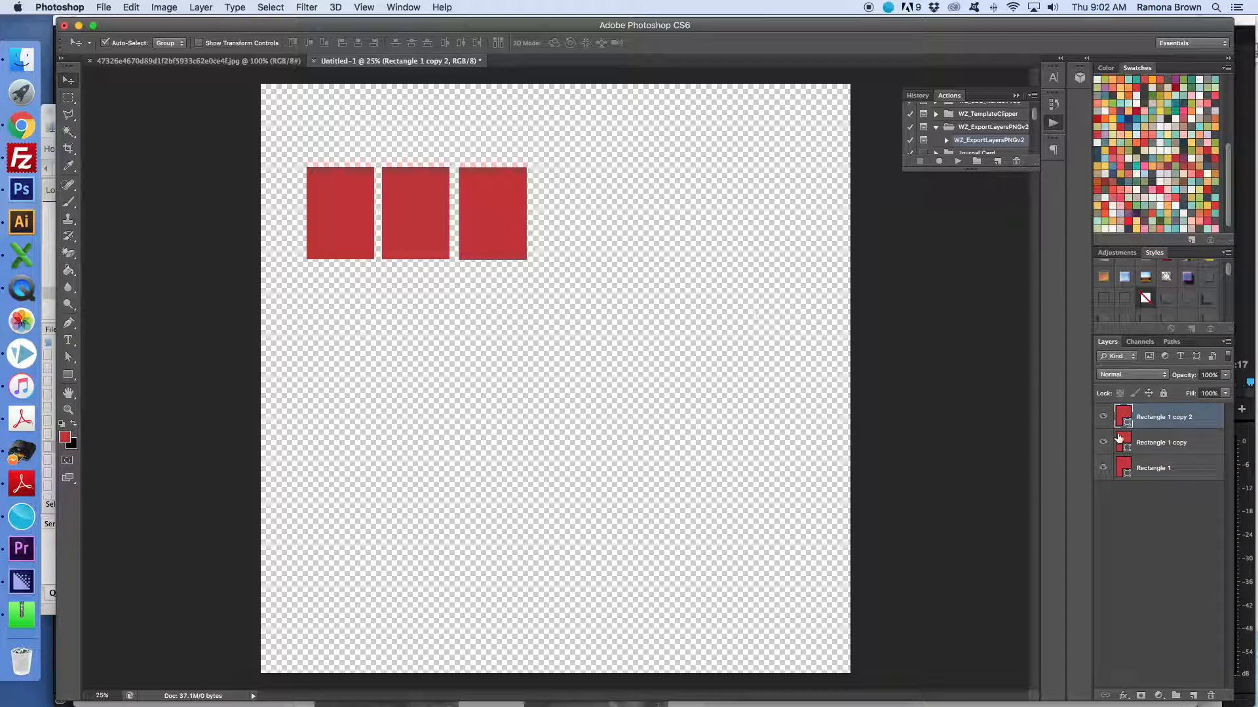
{"action": "left_click", "coordinate": [571, 219]}
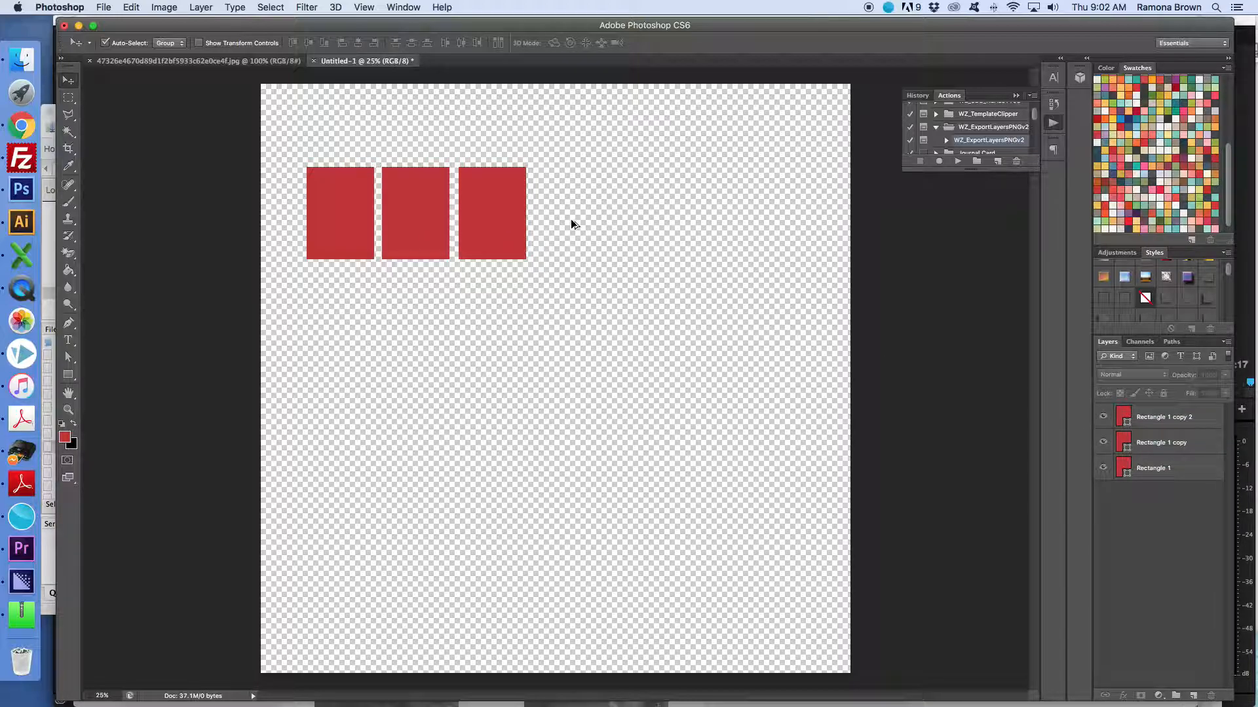
{"action": "left_click", "coordinate": [469, 201]}
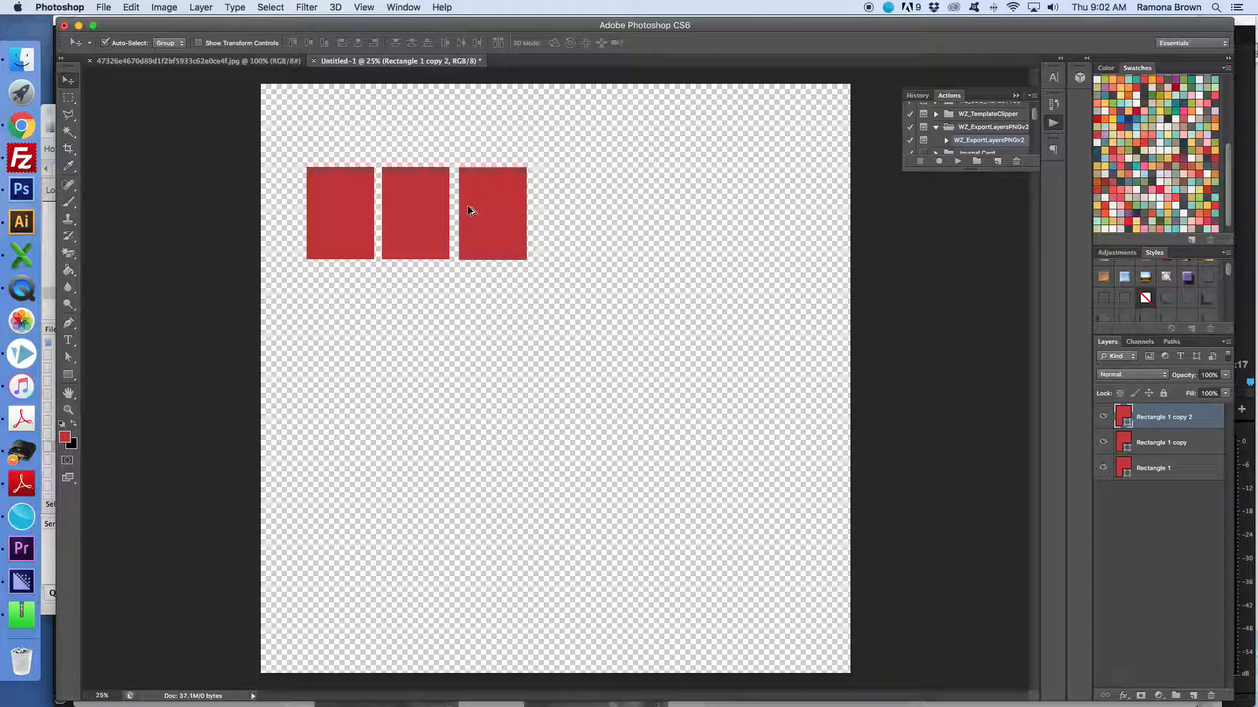
{"action": "left_click", "coordinate": [567, 217]}
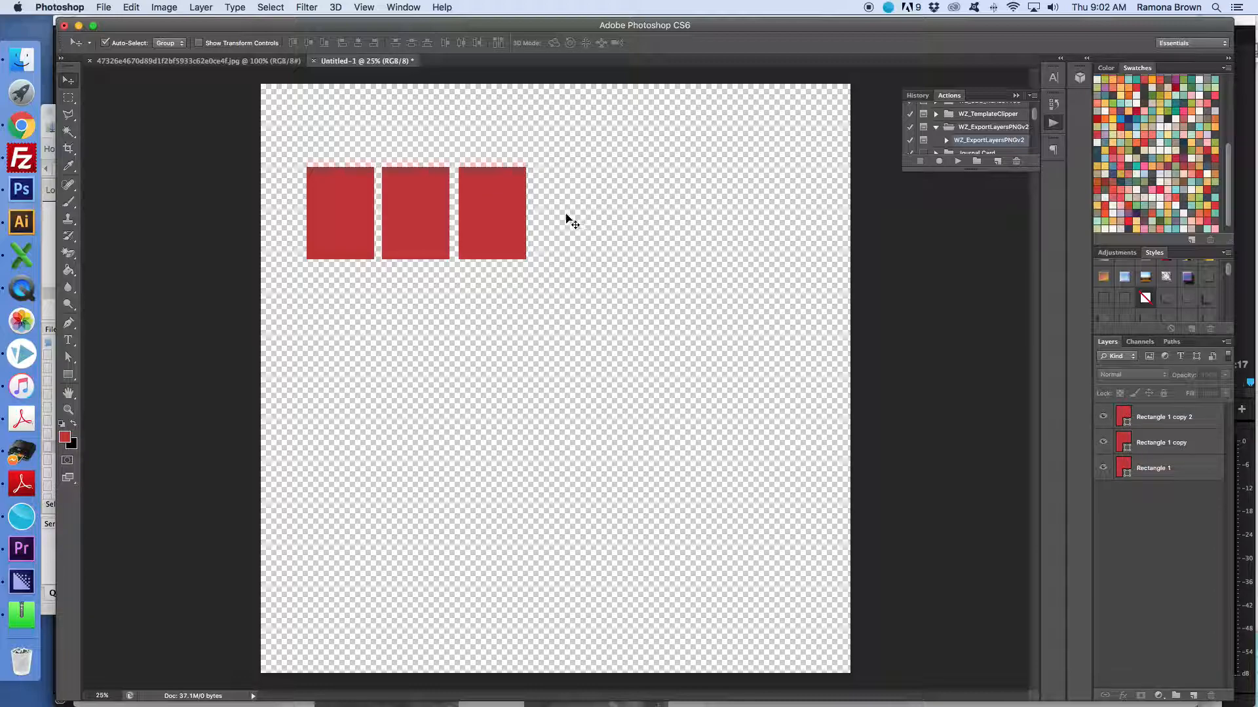
- Duplicate the three rectangle layers together and extend the row to the right with copies until it has seven rectangles
{"action": "left_click", "coordinate": [1188, 471]}
{"action": "right_click", "coordinate": [1187, 471]}
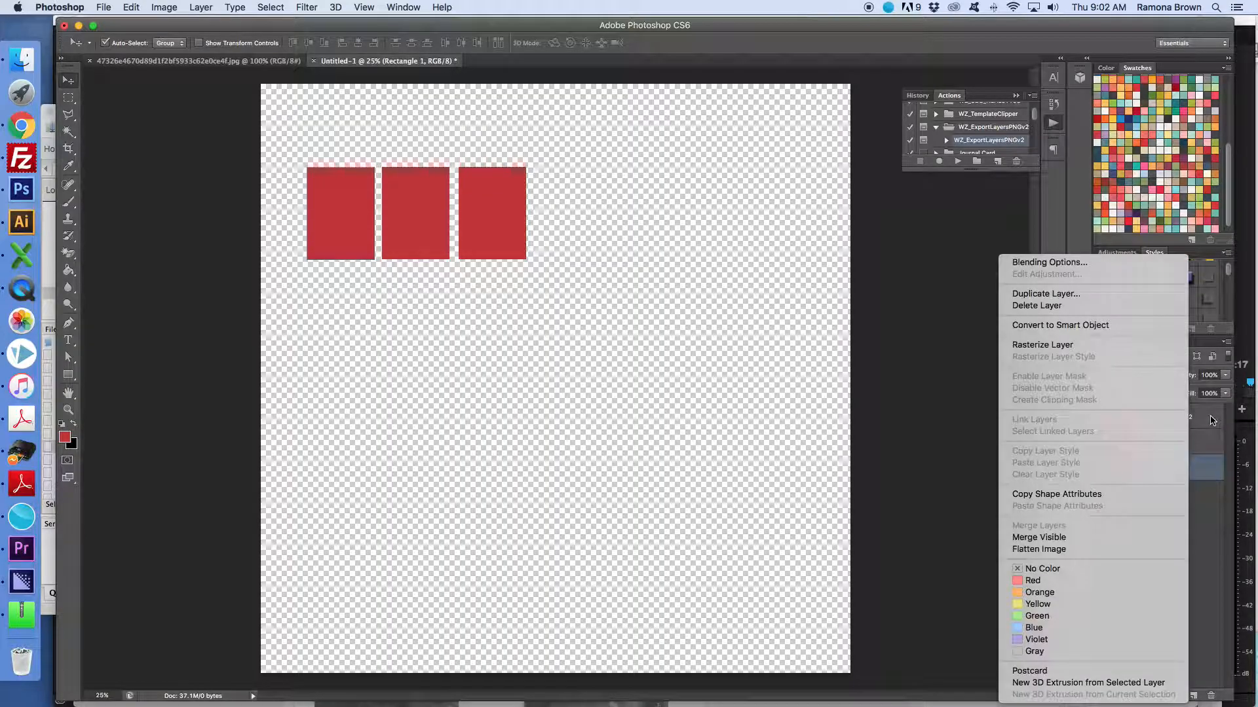
{"action": "left_click", "coordinate": [929, 366]}
{"action": "left_click", "coordinate": [1205, 421], "text": "shift"}
{"action": "right_click", "coordinate": [1201, 426]}
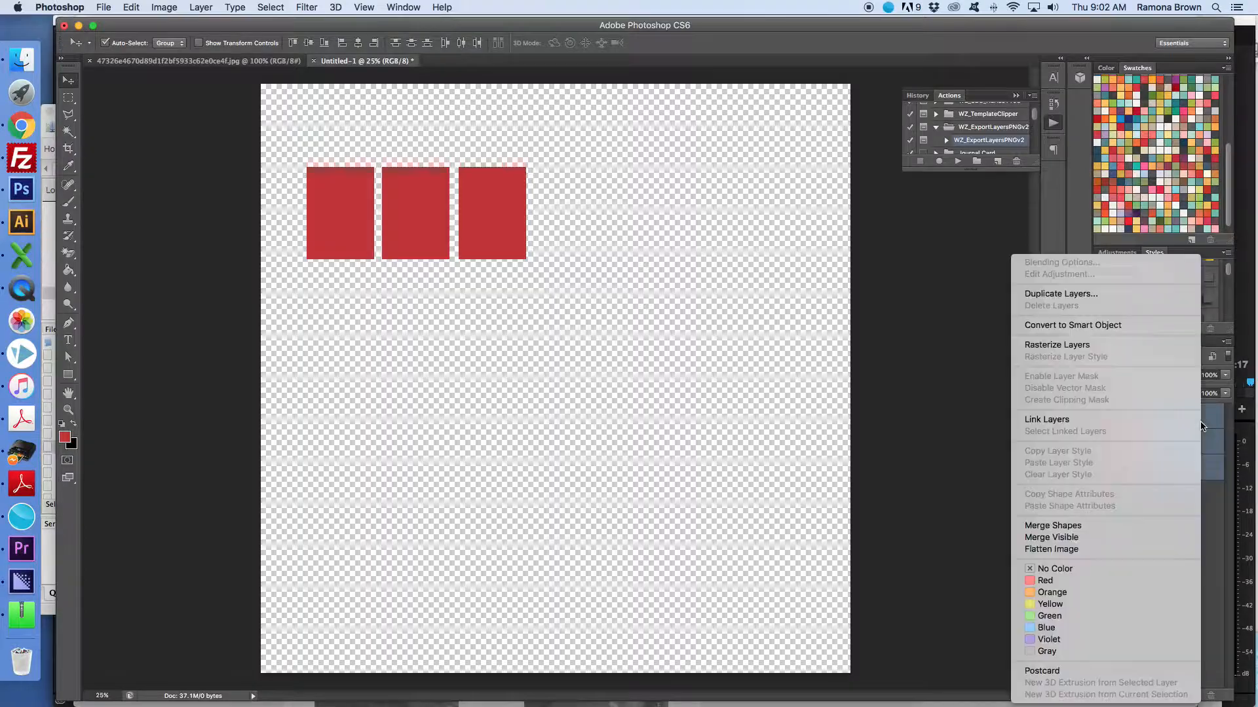
{"action": "left_click", "coordinate": [1055, 296]}
{"action": "left_click", "coordinate": [714, 305]}
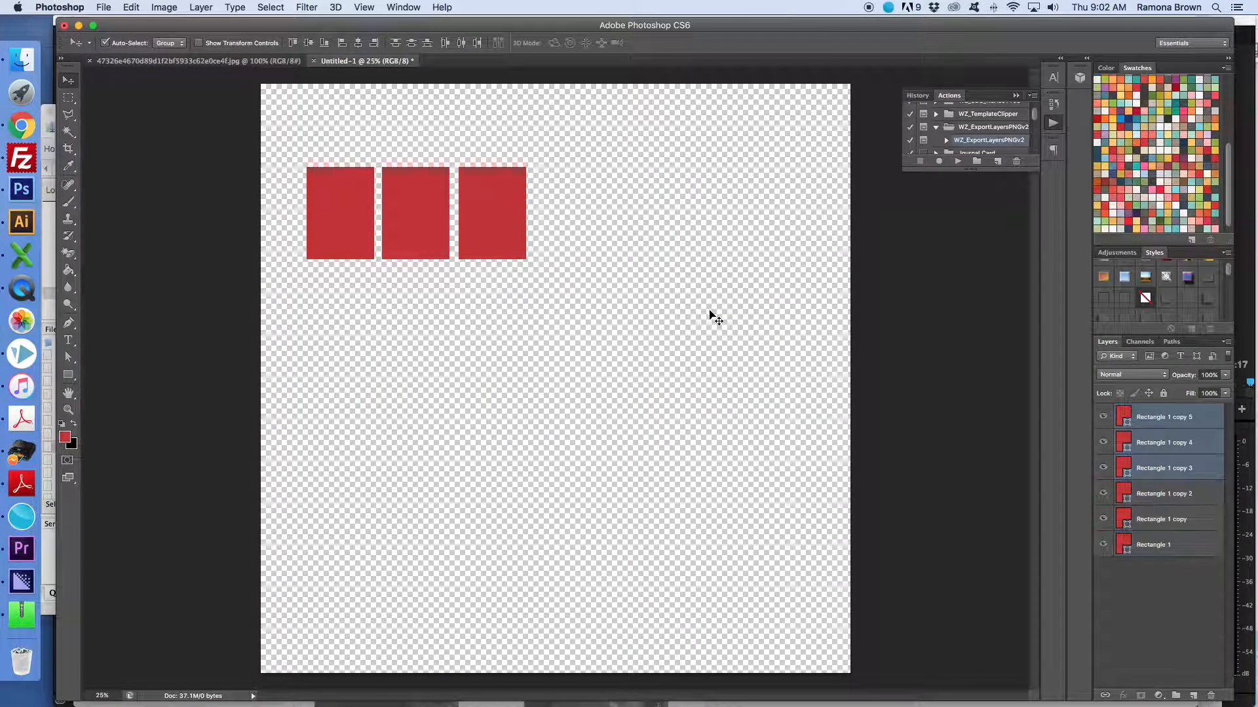
{"action": "left_click_drag", "start_coordinate": [494, 255], "coordinate": [801, 227]}
- Recolor the sixth rectangle of the row with the newly added darker pink swatch
{"action": "left_click", "coordinate": [1156, 416]}
{"action": "left_click_drag", "start_coordinate": [1226, 189], "coordinate": [1227, 195]}
{"action": "left_click", "coordinate": [1217, 229]}
{"action": "left_click", "coordinate": [740, 336]}
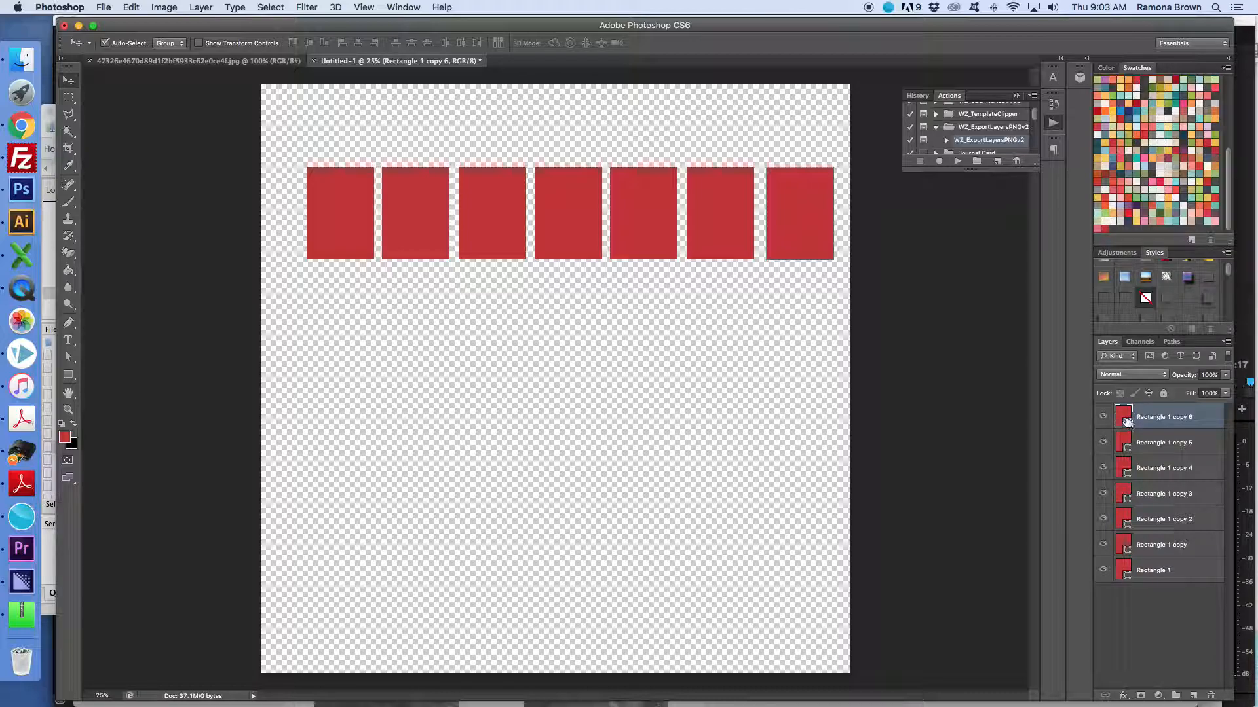
{"action": "double_click", "coordinate": [1126, 448]}
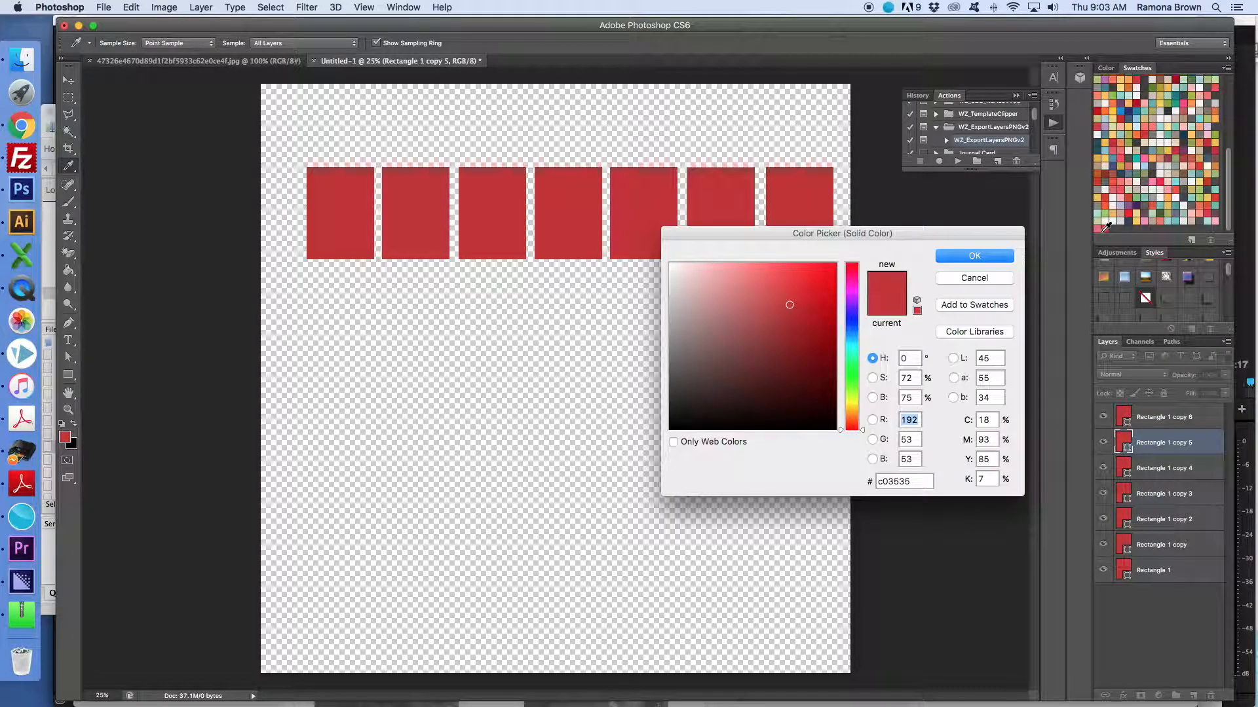
{"action": "left_click", "coordinate": [1099, 229]}
{"action": "left_click", "coordinate": [984, 261]}
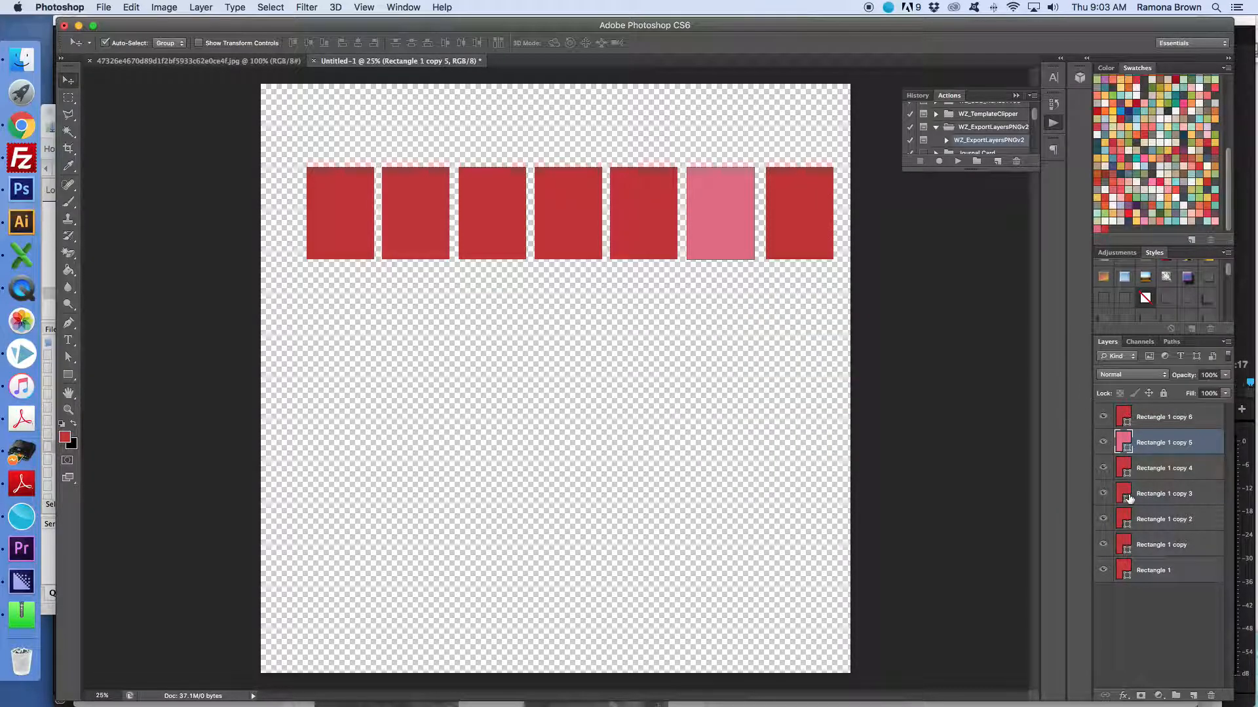
- Recolor the fifth rectangle with the light pink swatch and the fourth with the mint swatch (addcd4)
{"action": "double_click", "coordinate": [1127, 472]}
{"action": "left_click", "coordinate": [1218, 220]}
{"action": "left_click", "coordinate": [974, 256]}
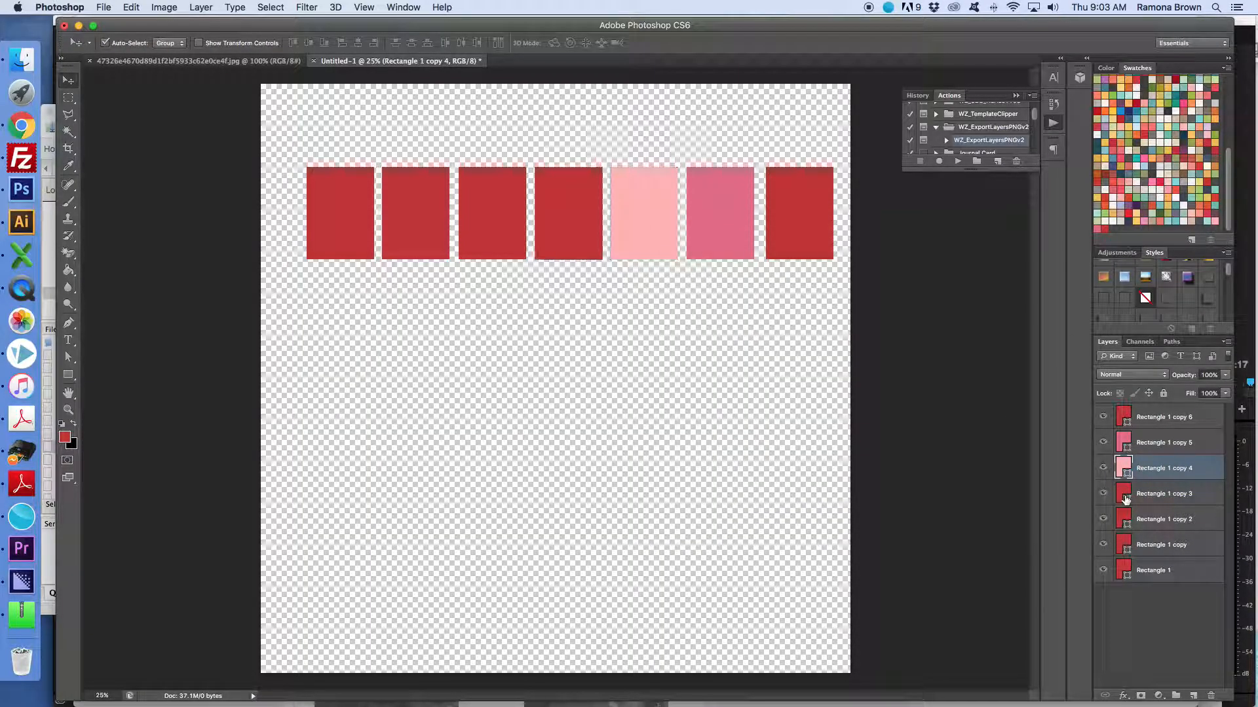
{"action": "double_click", "coordinate": [1124, 493]}
{"action": "left_click", "coordinate": [1209, 219]}
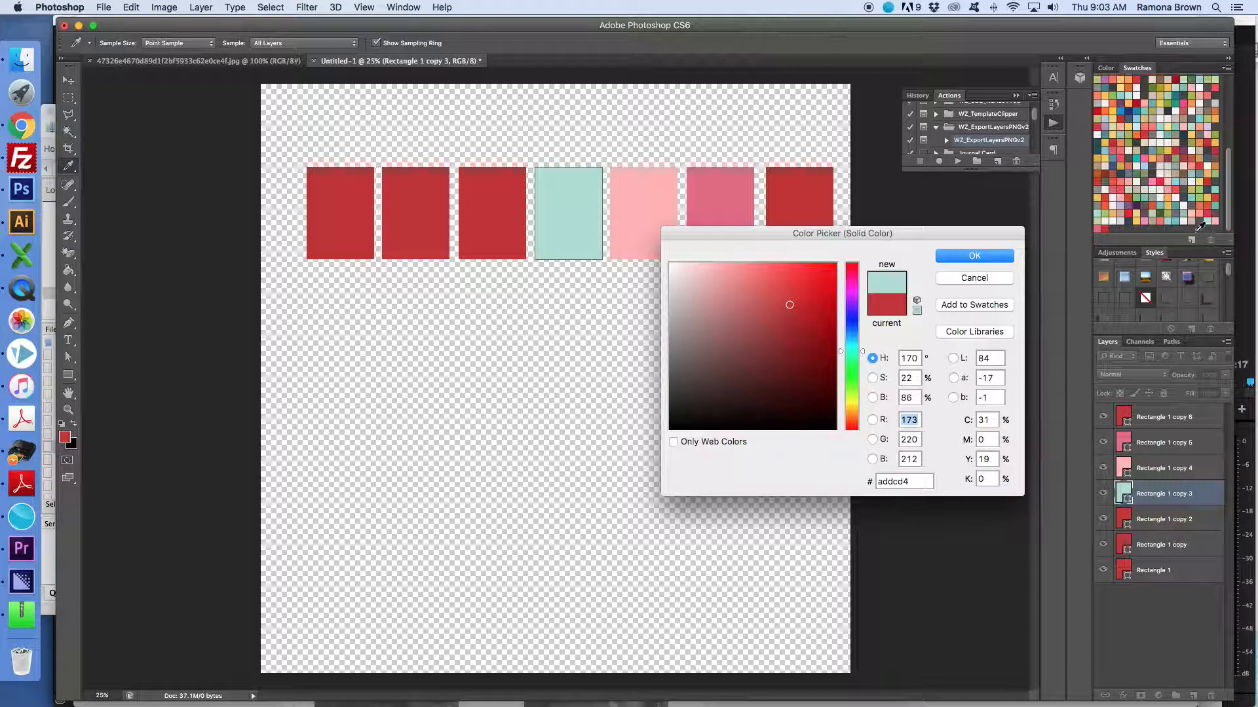
{"action": "left_click", "coordinate": [975, 255]}
- Recolor the third rectangle with the dark gray swatch and the second with the tan swatch (d1b9a7)
{"action": "double_click", "coordinate": [1124, 521]}
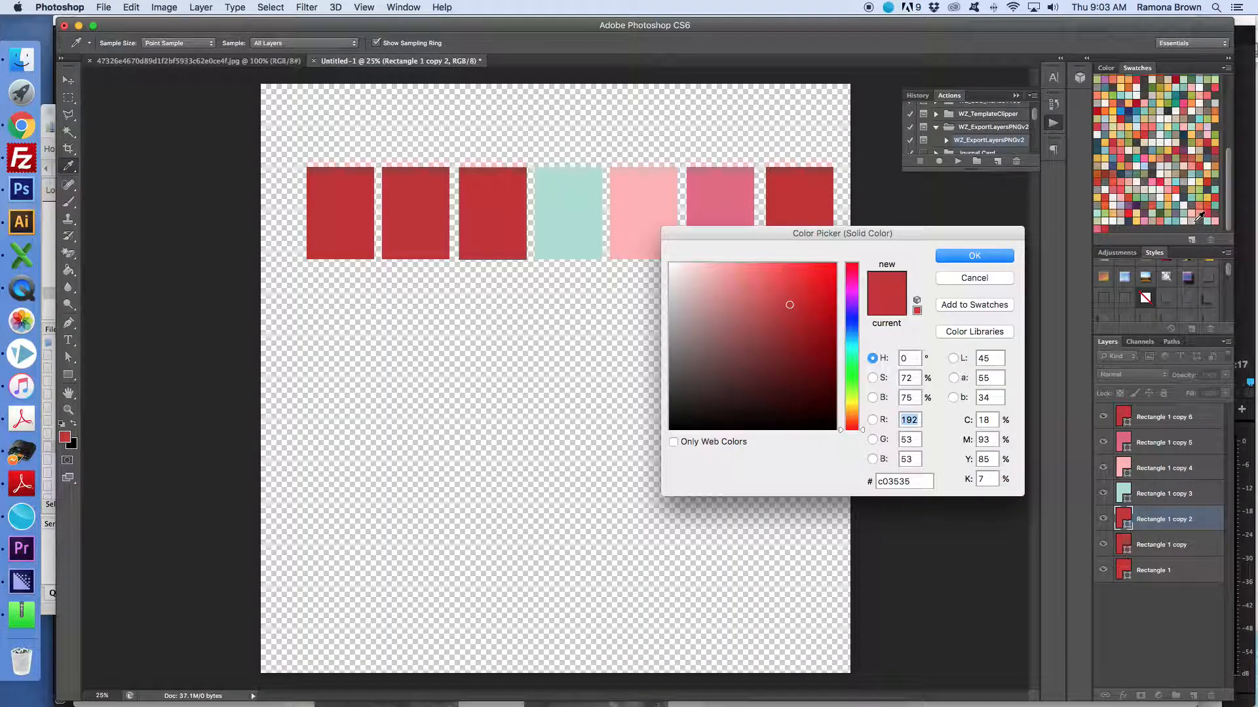
{"action": "left_click", "coordinate": [1200, 218]}
{"action": "left_click", "coordinate": [968, 262]}
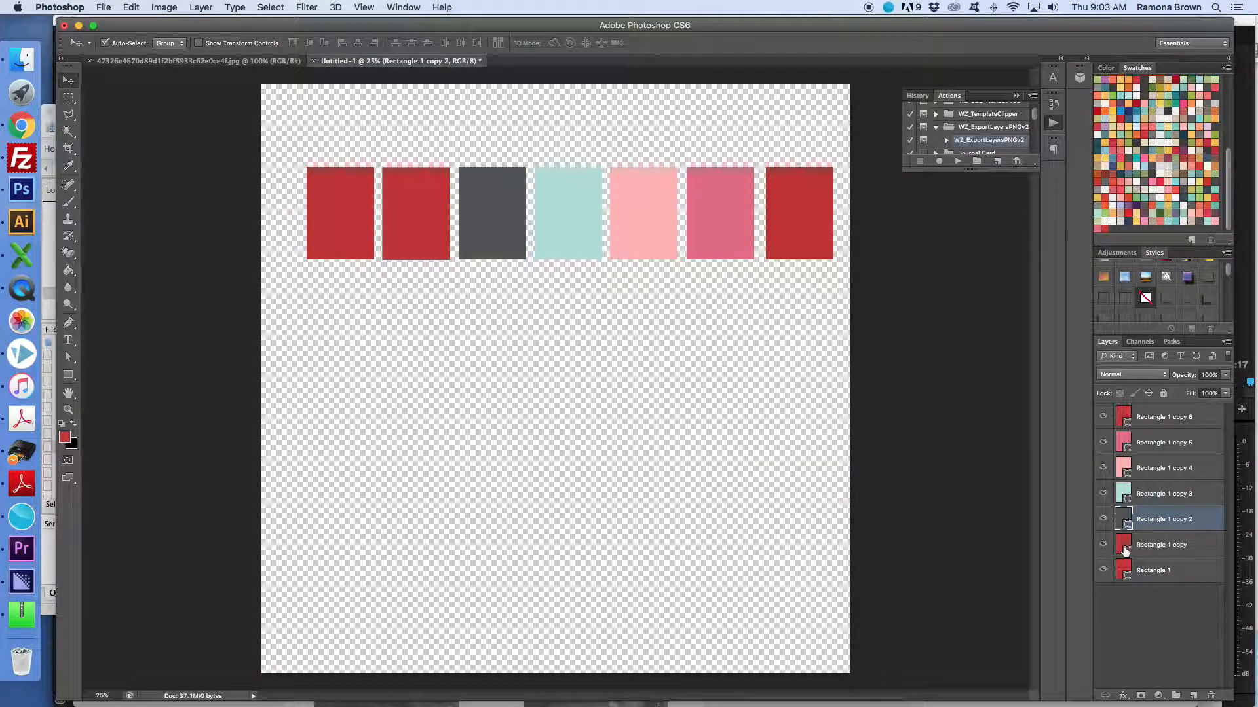
{"action": "double_click", "coordinate": [1124, 545]}
{"action": "left_click", "coordinate": [1195, 211]}
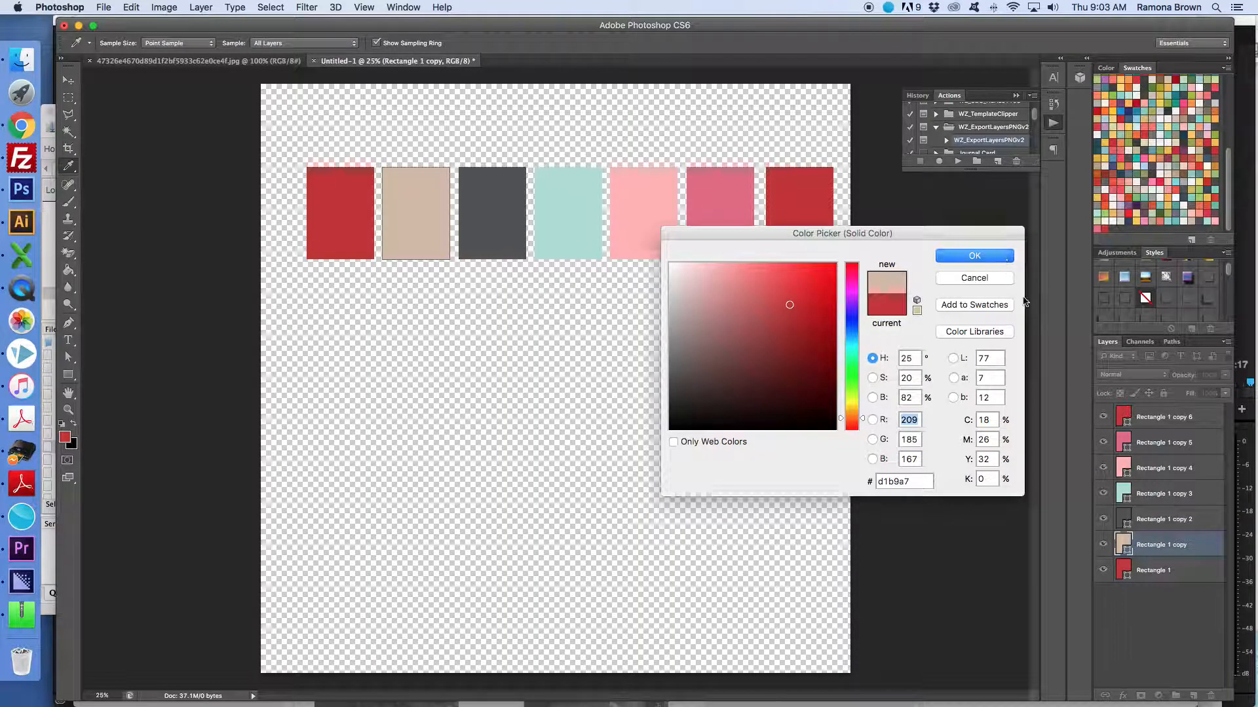
{"action": "left_click", "coordinate": [1006, 256]}
- Recolor the first rectangle of the row with the off-white swatch
{"action": "double_click", "coordinate": [1125, 571]}
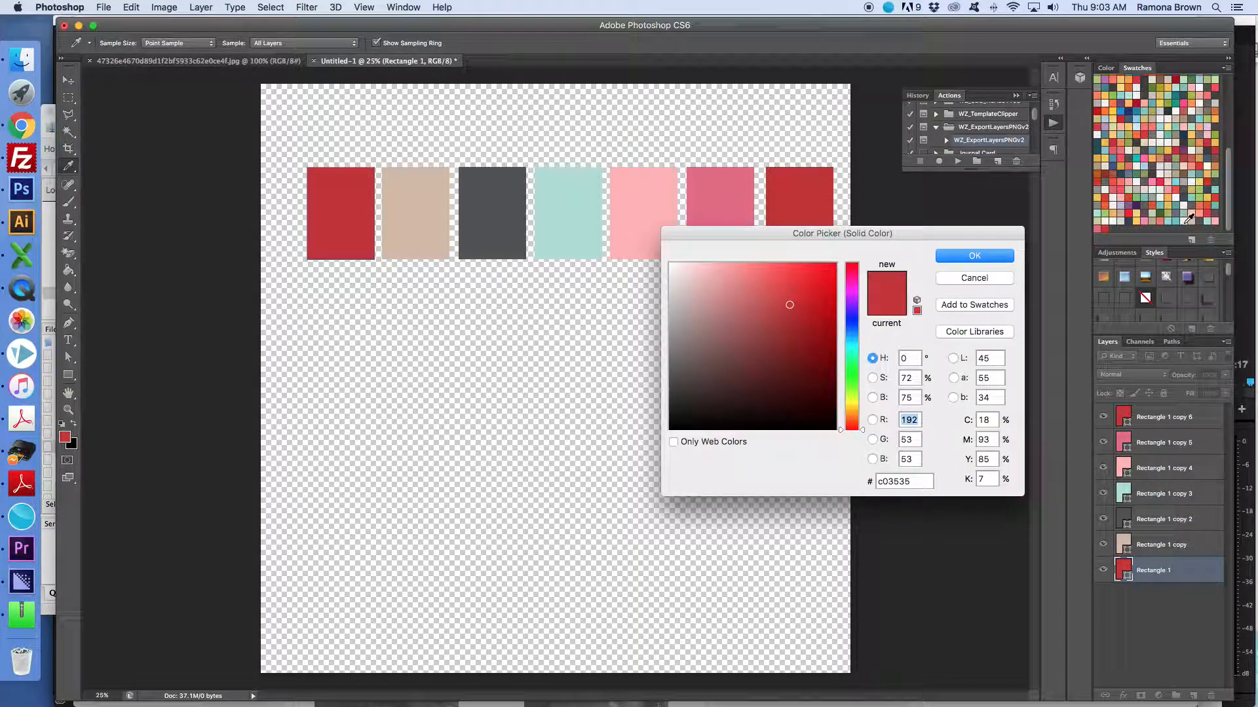
{"action": "left_click", "coordinate": [1190, 220]}
{"action": "left_click", "coordinate": [996, 261]}
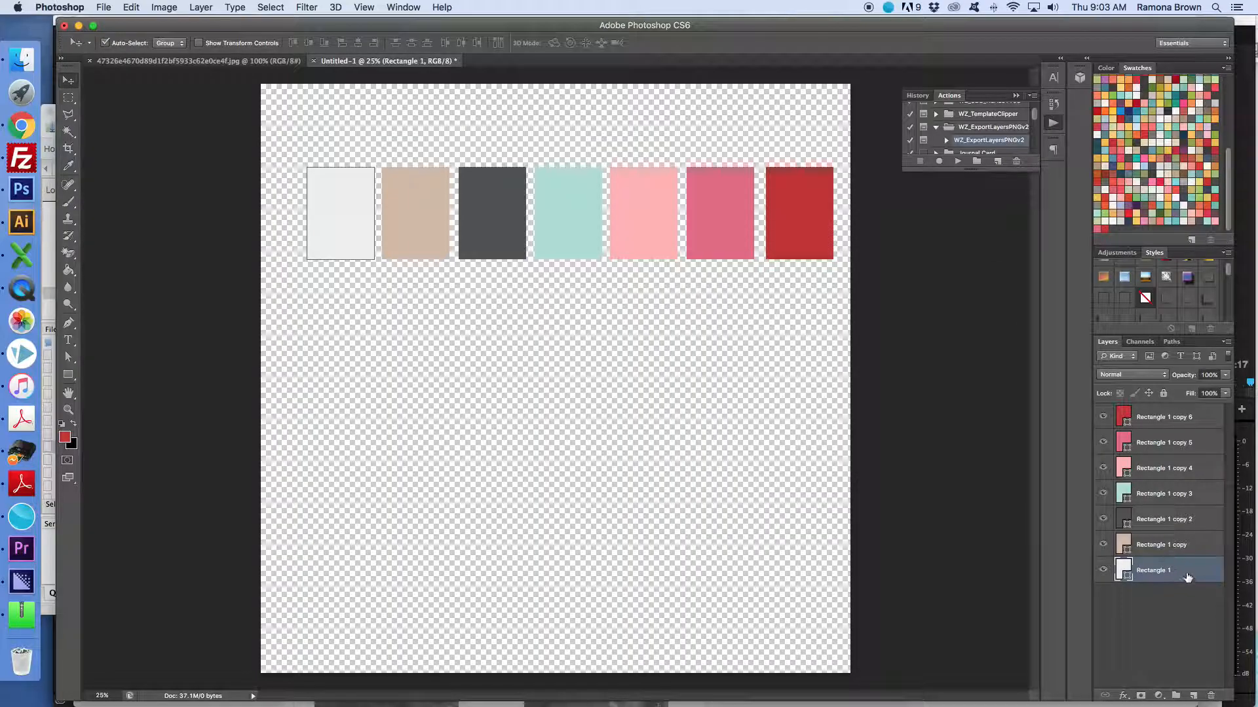
- Merge all seven rectangle layers into one with Merge Visible and move the row slightly down and to the left
{"action": "left_click", "coordinate": [1202, 417], "text": "shift"}
{"action": "right_click", "coordinate": [1203, 418]}
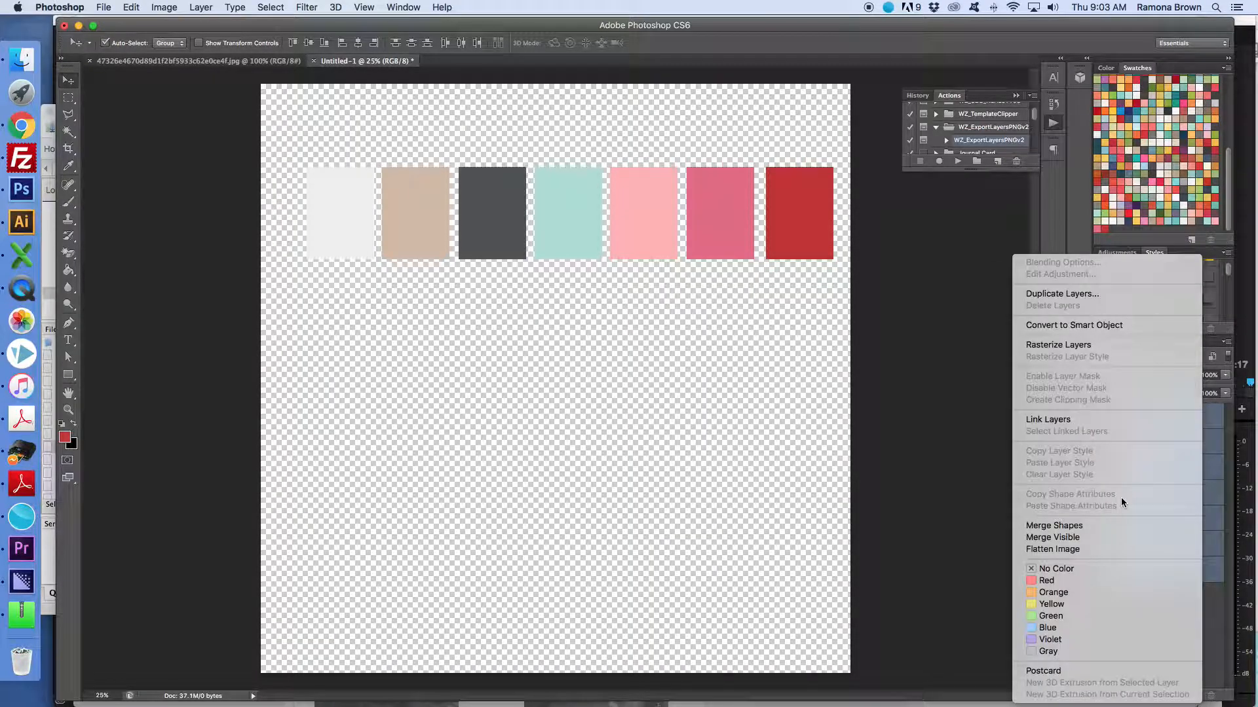
{"action": "left_click", "coordinate": [1110, 537]}
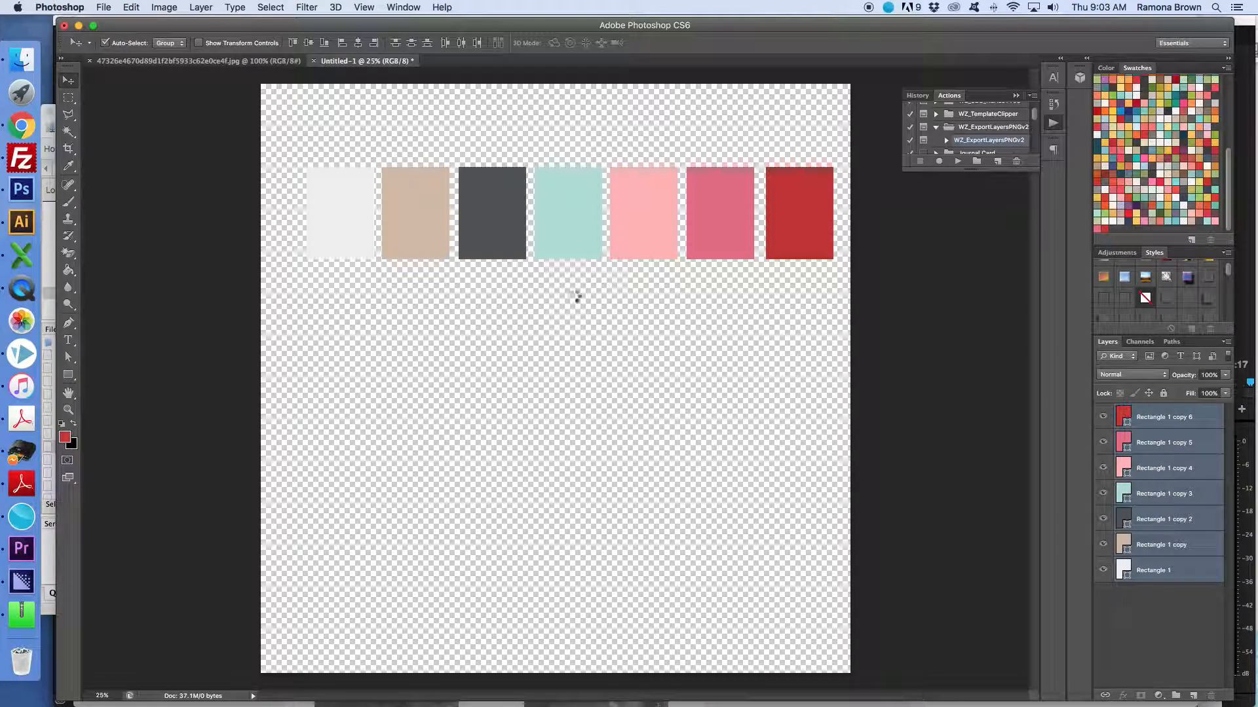
{"action": "left_click_drag", "start_coordinate": [668, 243], "coordinate": [660, 275]}
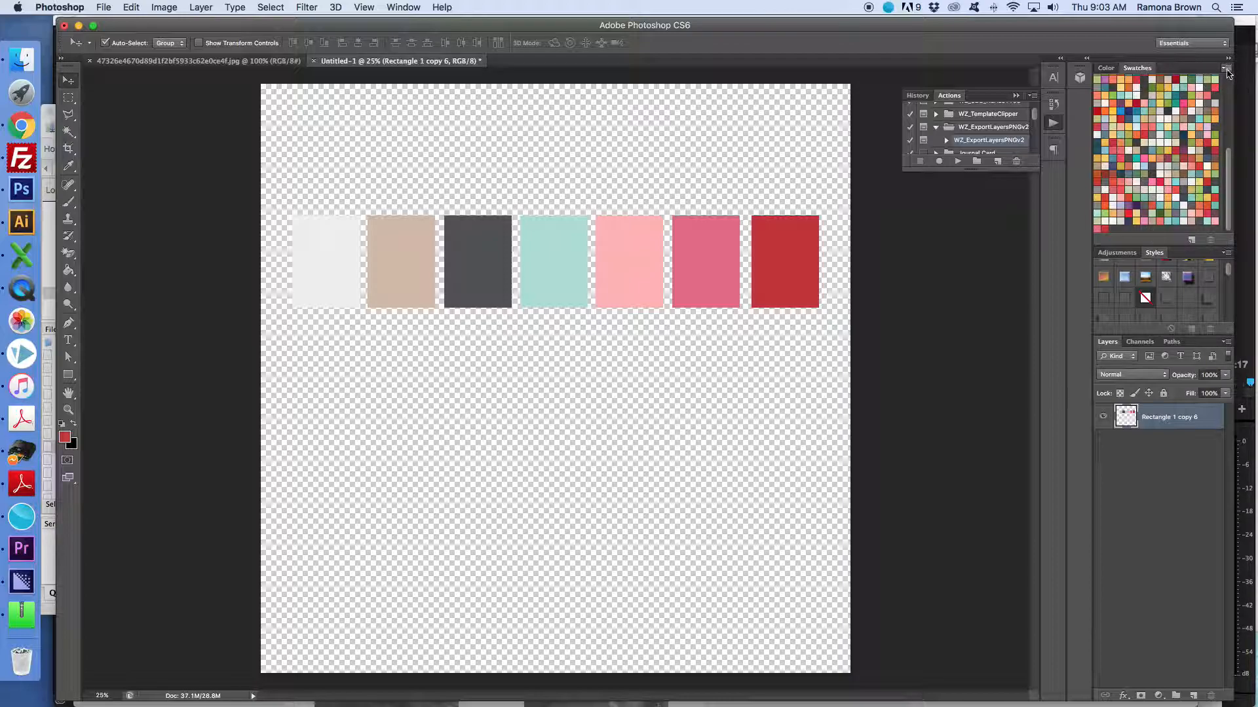
- Open the Preset Manager for swatches and select the last seven swatches, from the off-white to the red
{"action": "left_click", "coordinate": [1226, 69]}
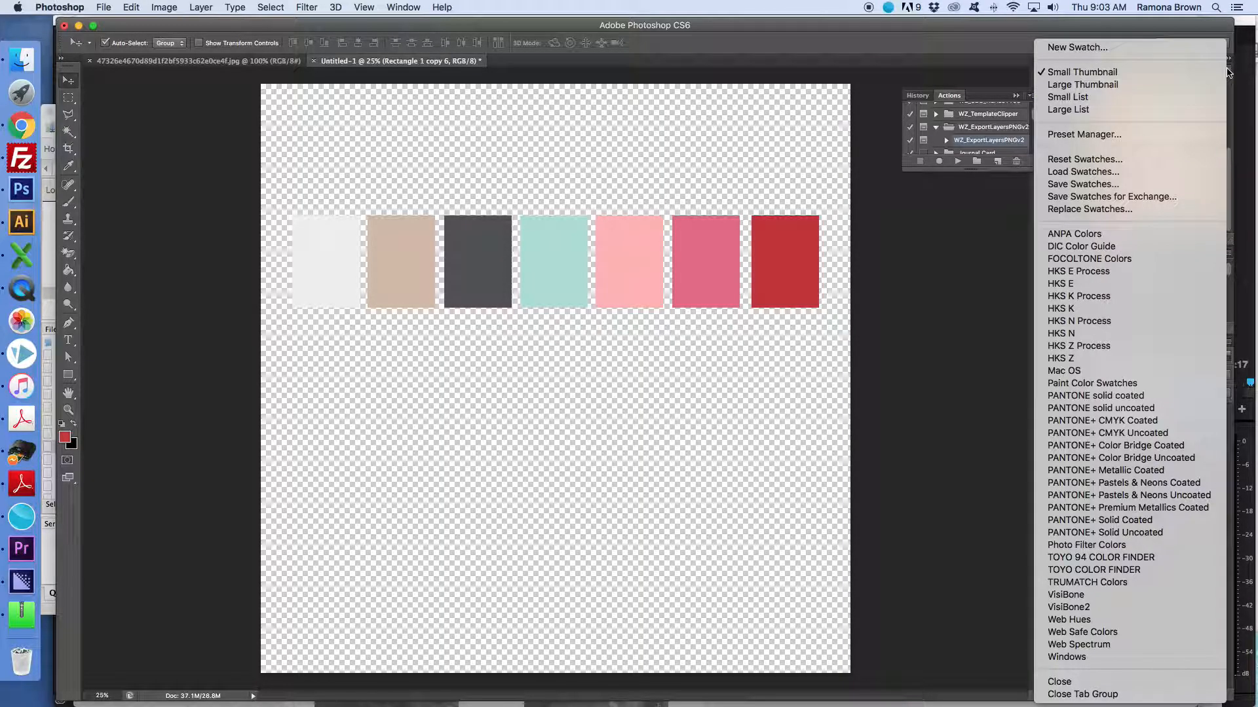
{"action": "left_click", "coordinate": [1088, 133]}
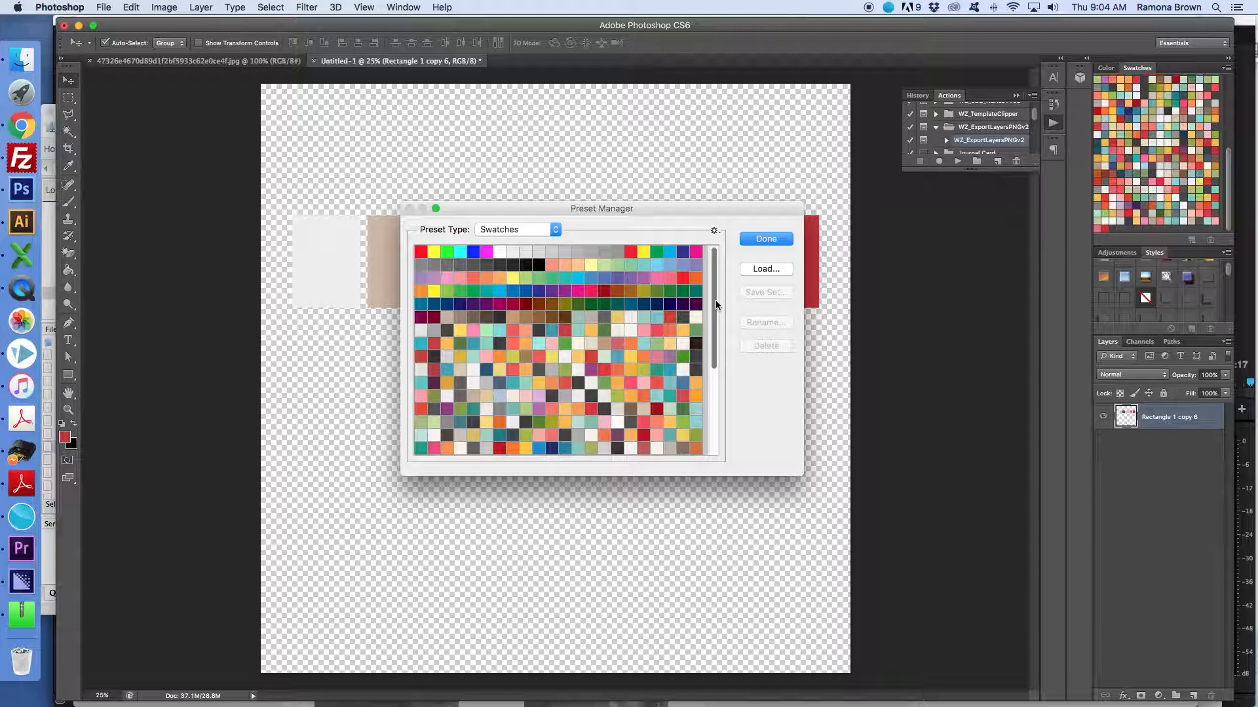
{"action": "scroll", "coordinate": [717, 353], "scroll_direction": "down", "scroll_amount": 5}
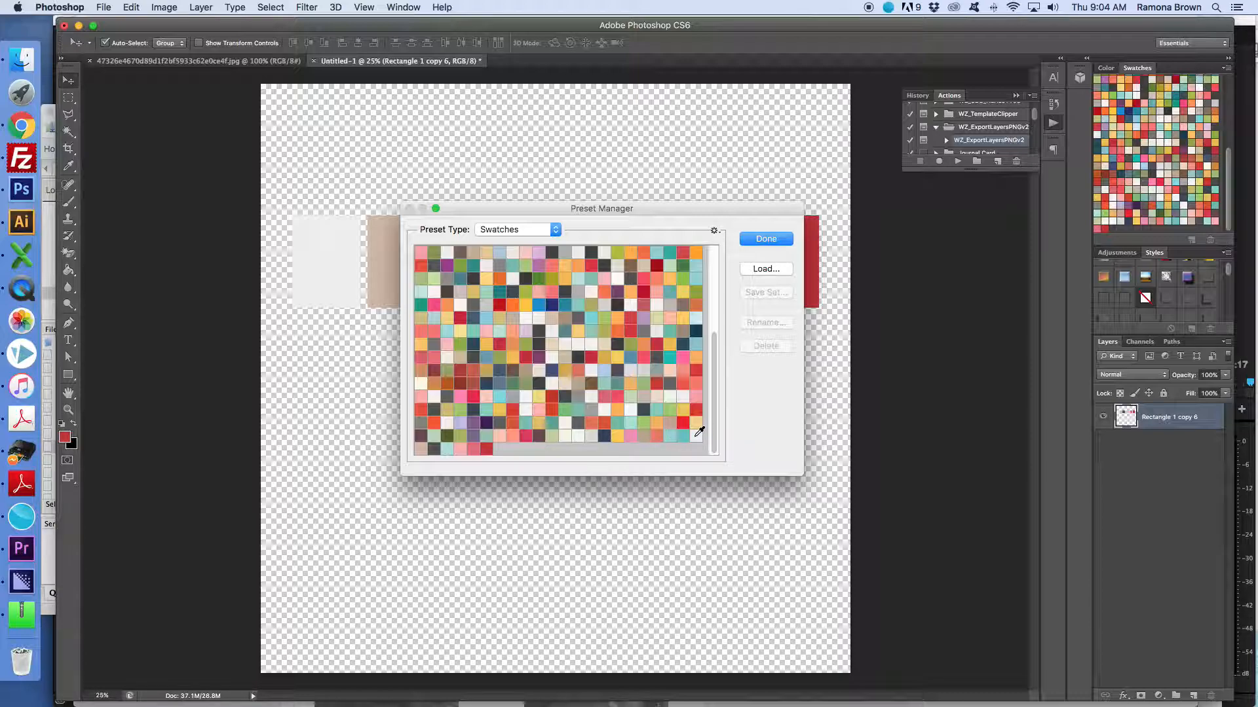
{"action": "left_click", "coordinate": [695, 435]}
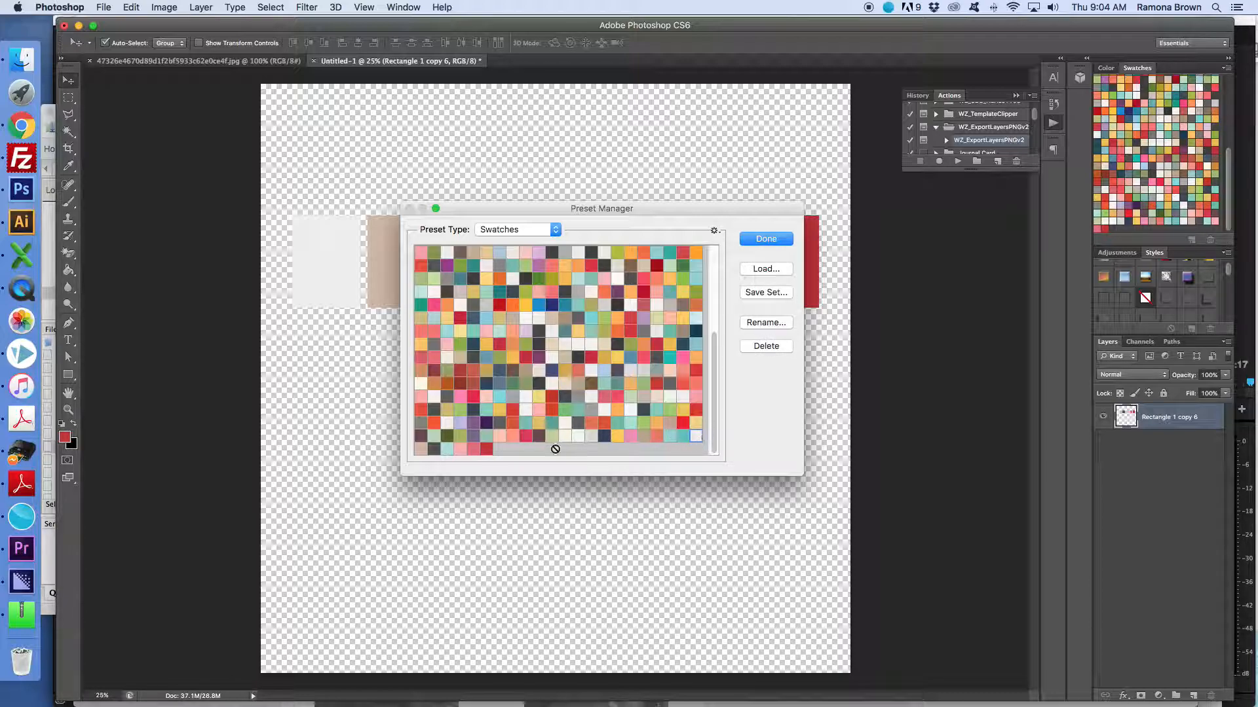
{"action": "left_click", "coordinate": [489, 449], "text": "shift"}
{"action": "left_click", "coordinate": [769, 294]}
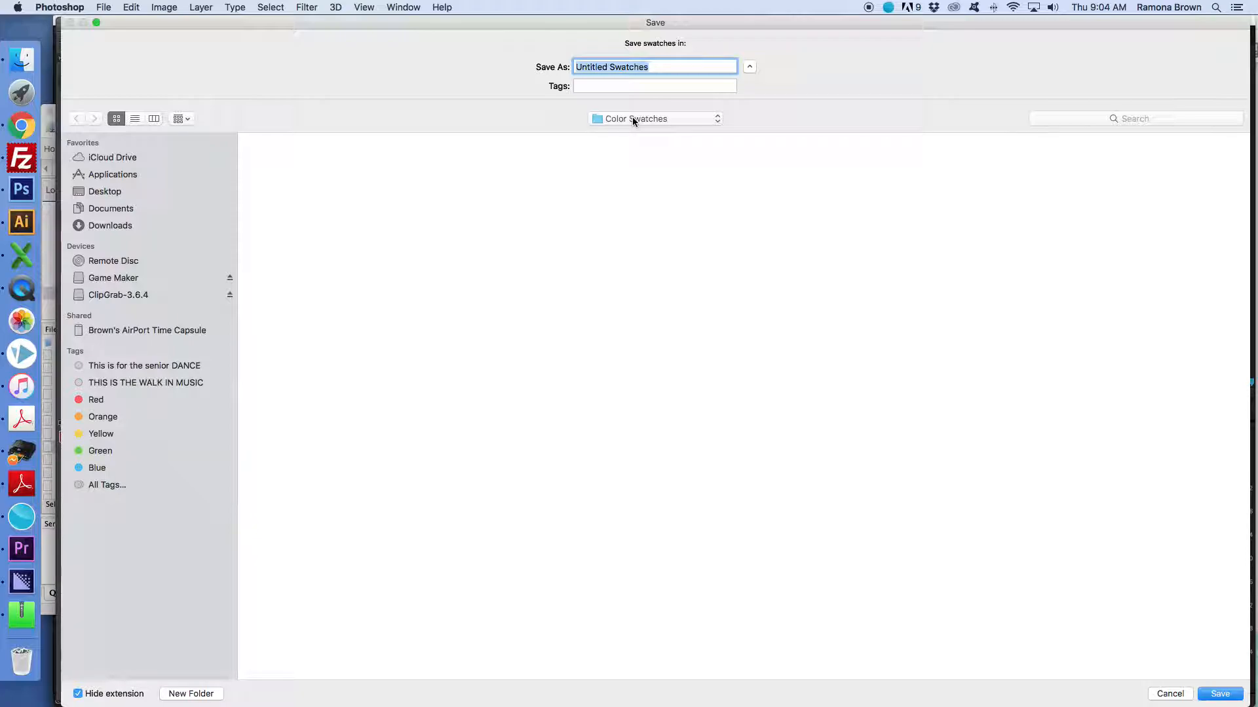
{"action": "type", "text": "color_palette"}
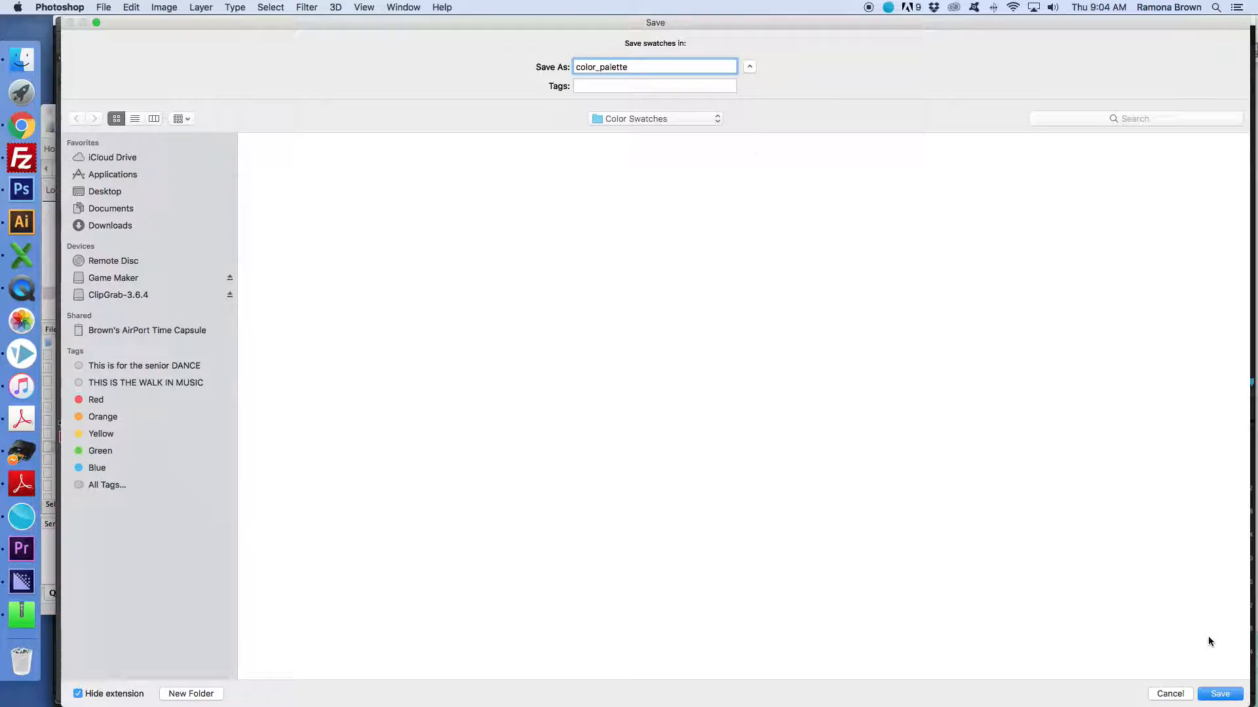
{"action": "left_click", "coordinate": [1169, 694]}
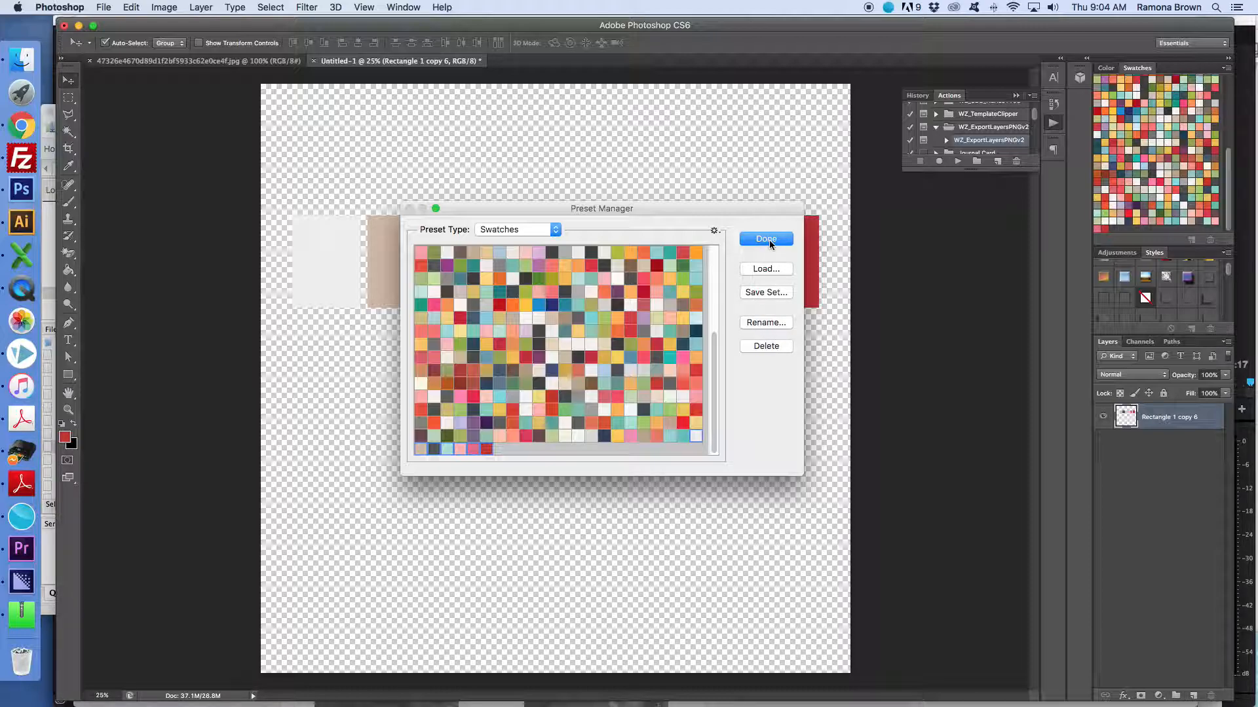
- Save the selected swatches as a set named colorpalette on the Desktop and close the Preset Manager
{"action": "left_click", "coordinate": [760, 293]}
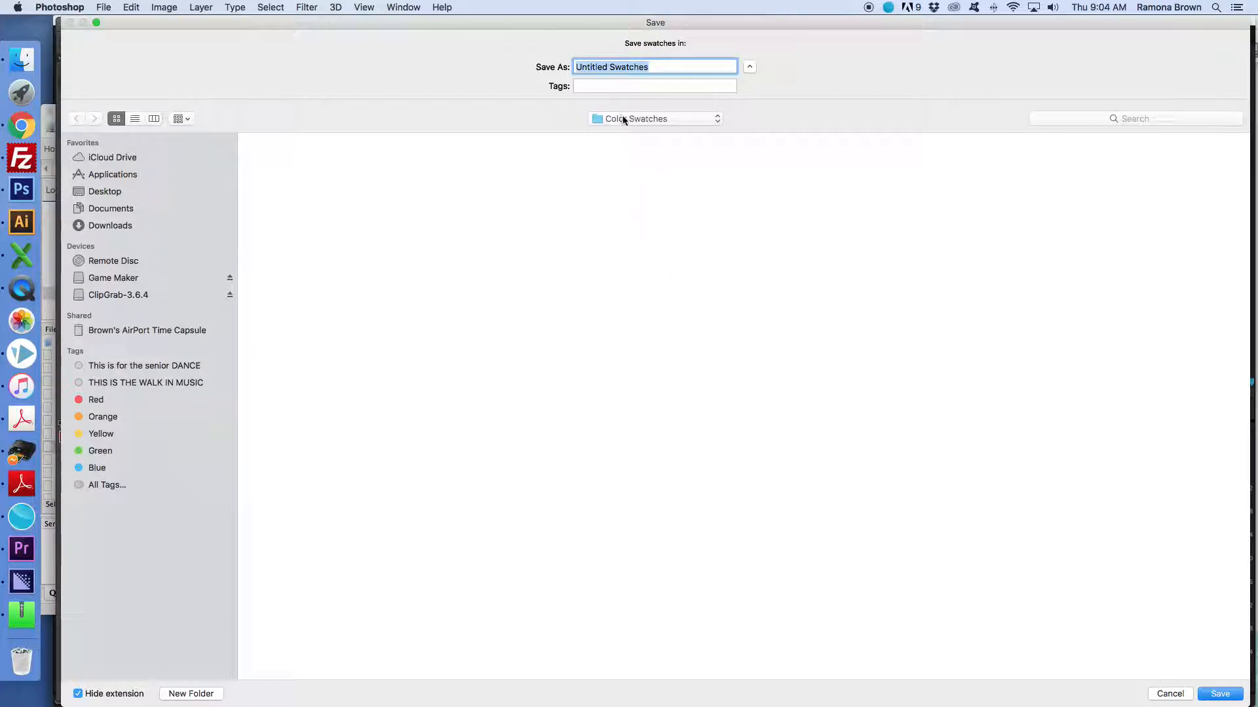
{"action": "left_click", "coordinate": [624, 124]}
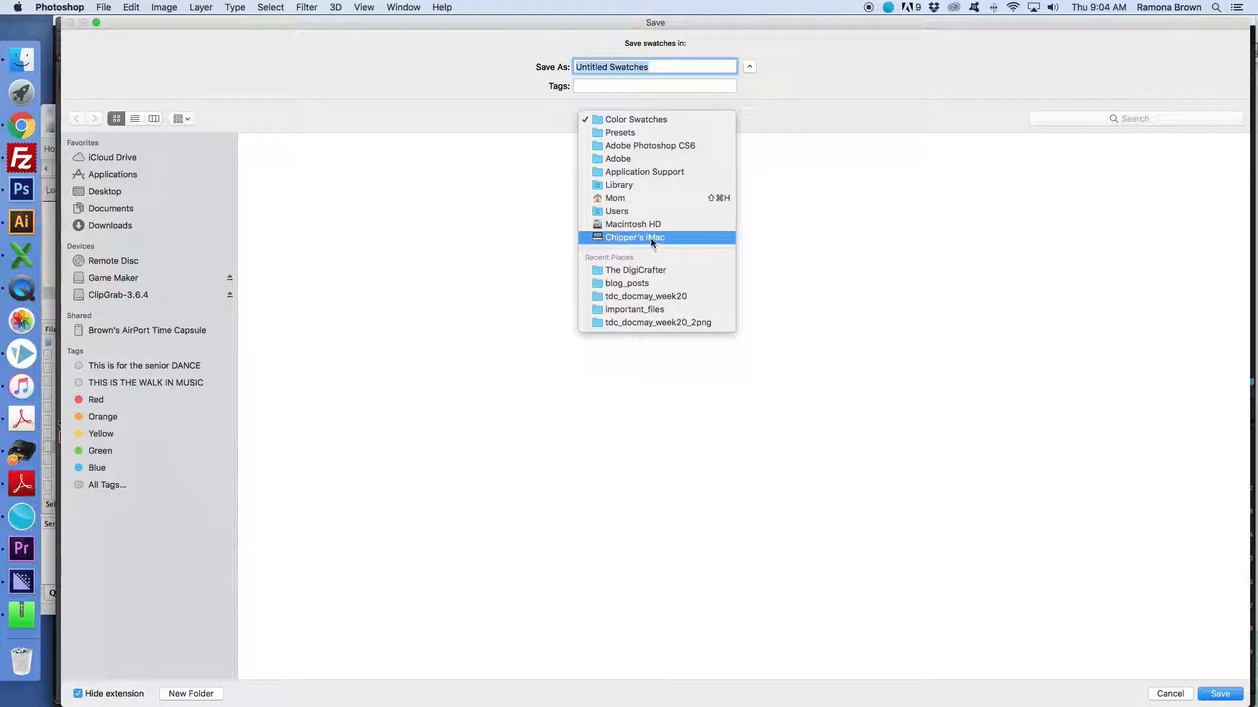
{"action": "left_click", "coordinate": [647, 269]}
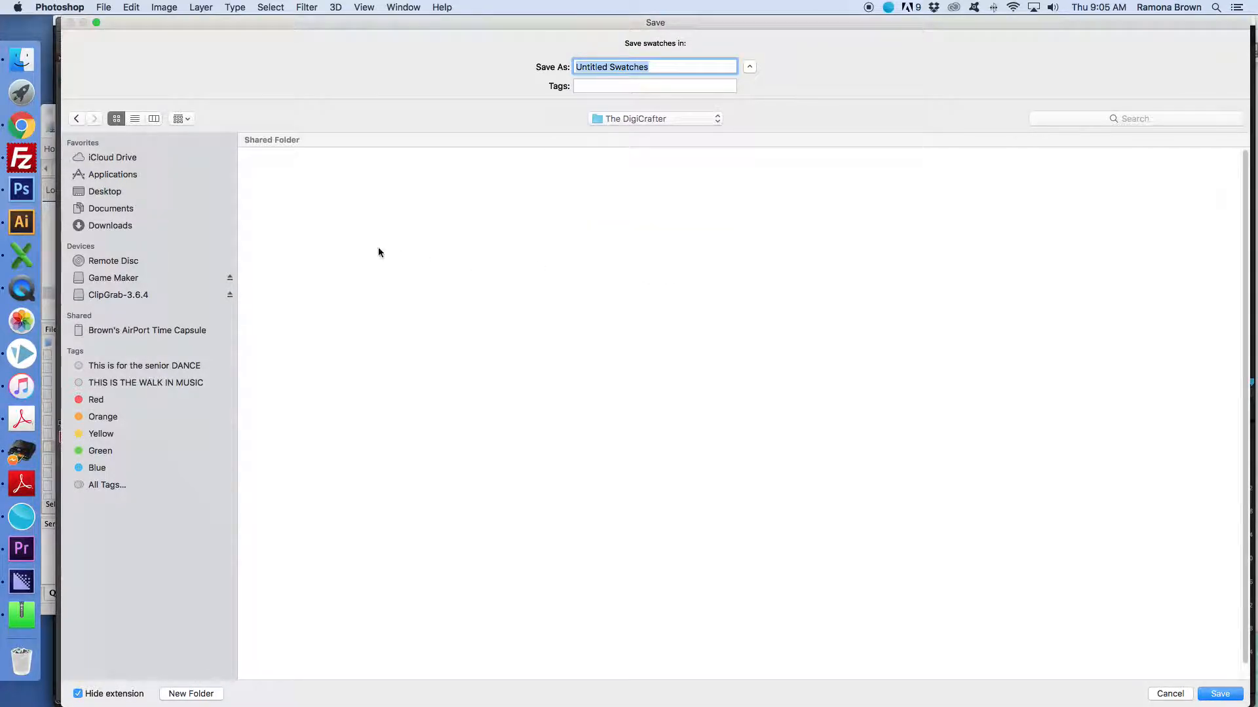
{"action": "left_click", "coordinate": [113, 192]}
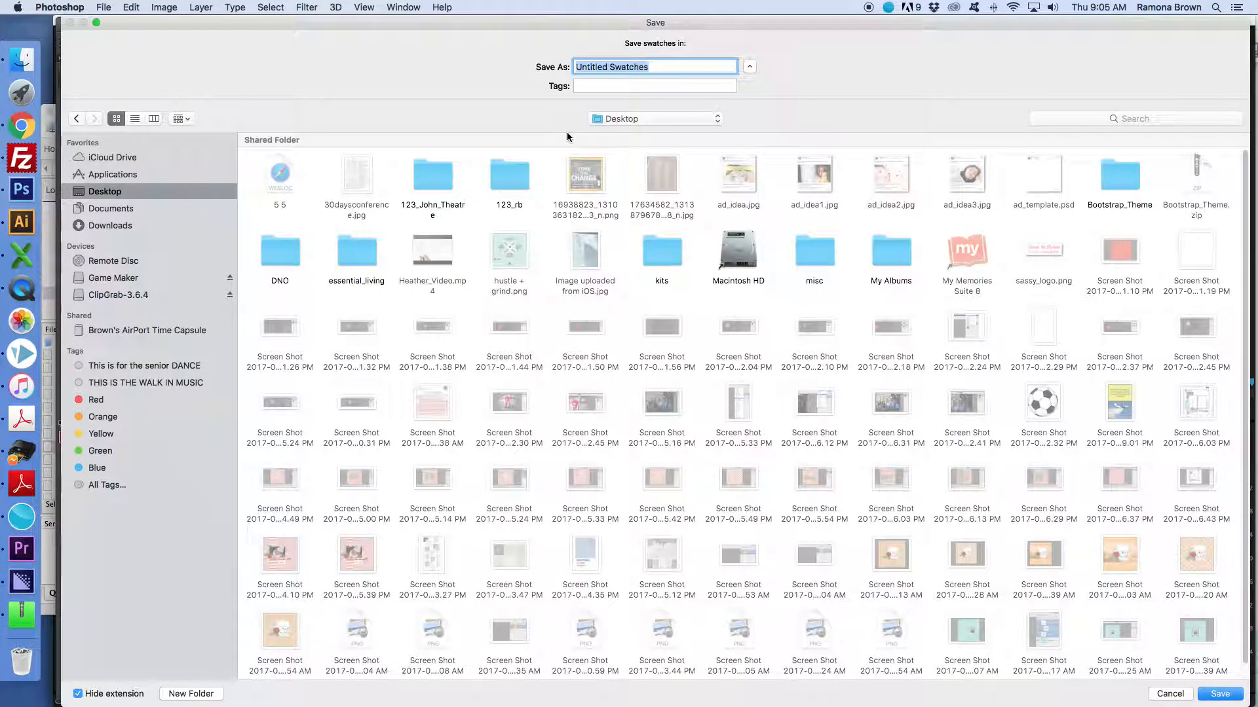
{"action": "type", "text": "colorpalette"}
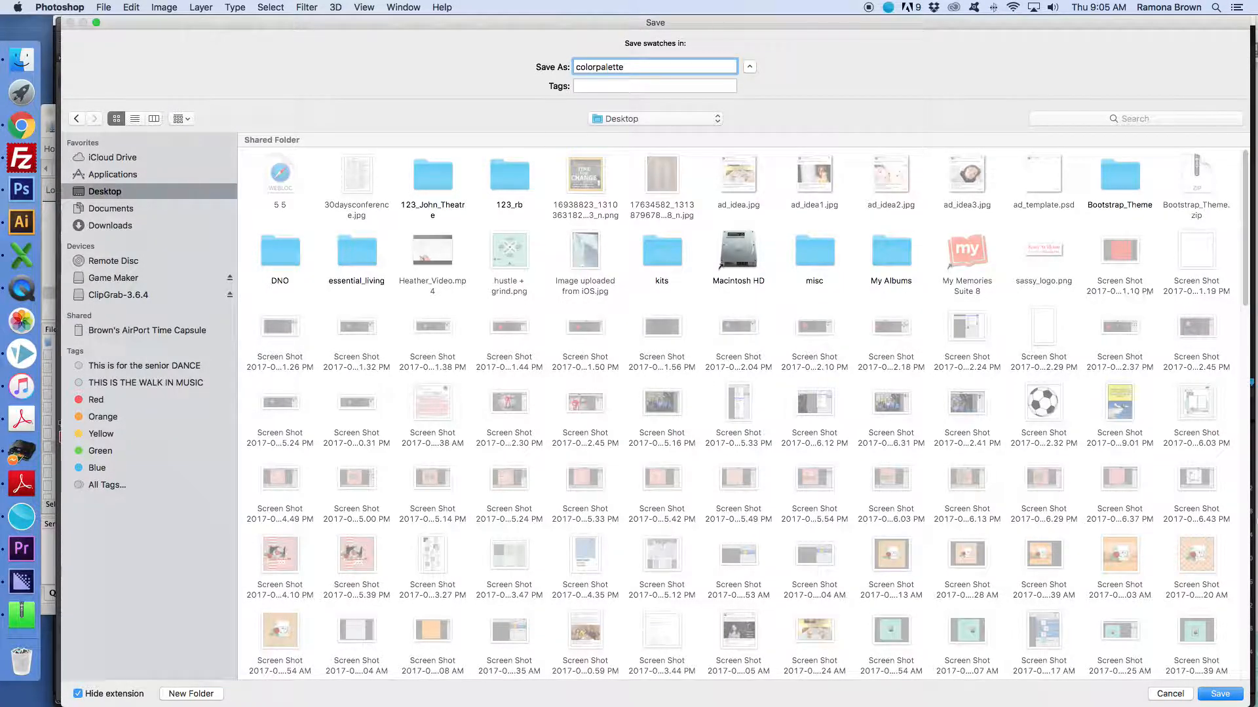
{"action": "left_click", "coordinate": [1219, 693]}
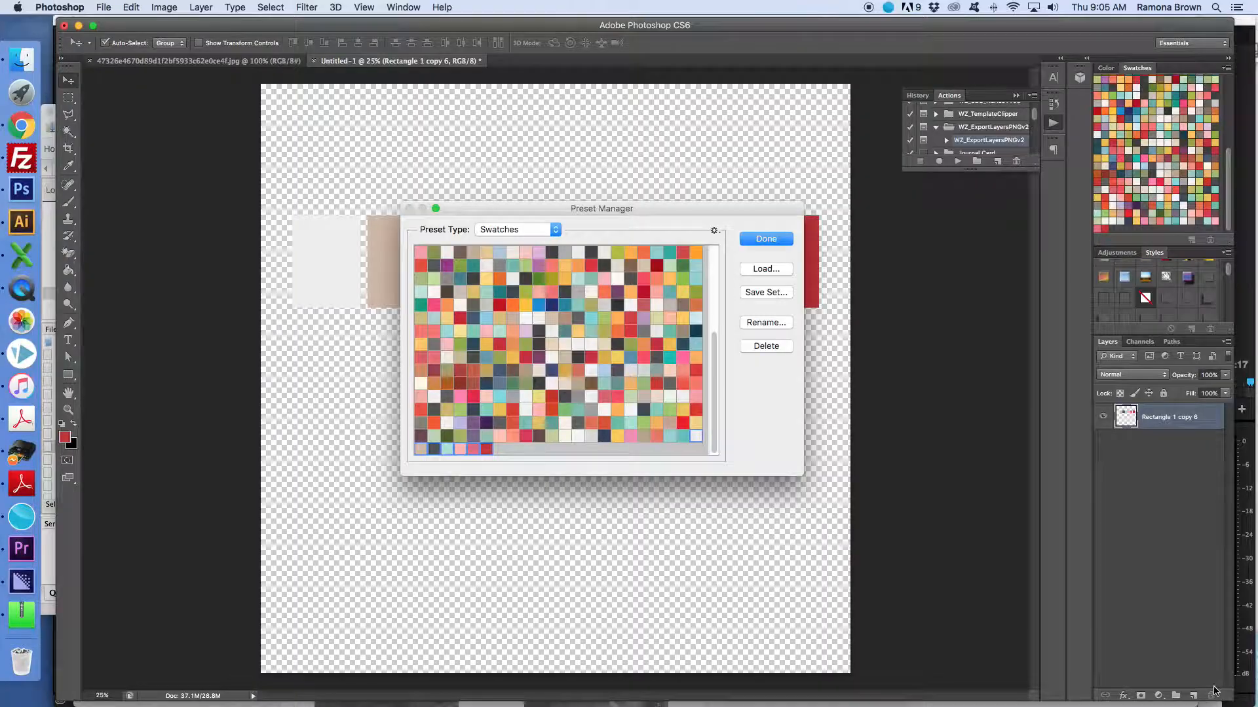
{"action": "left_click", "coordinate": [765, 241]}
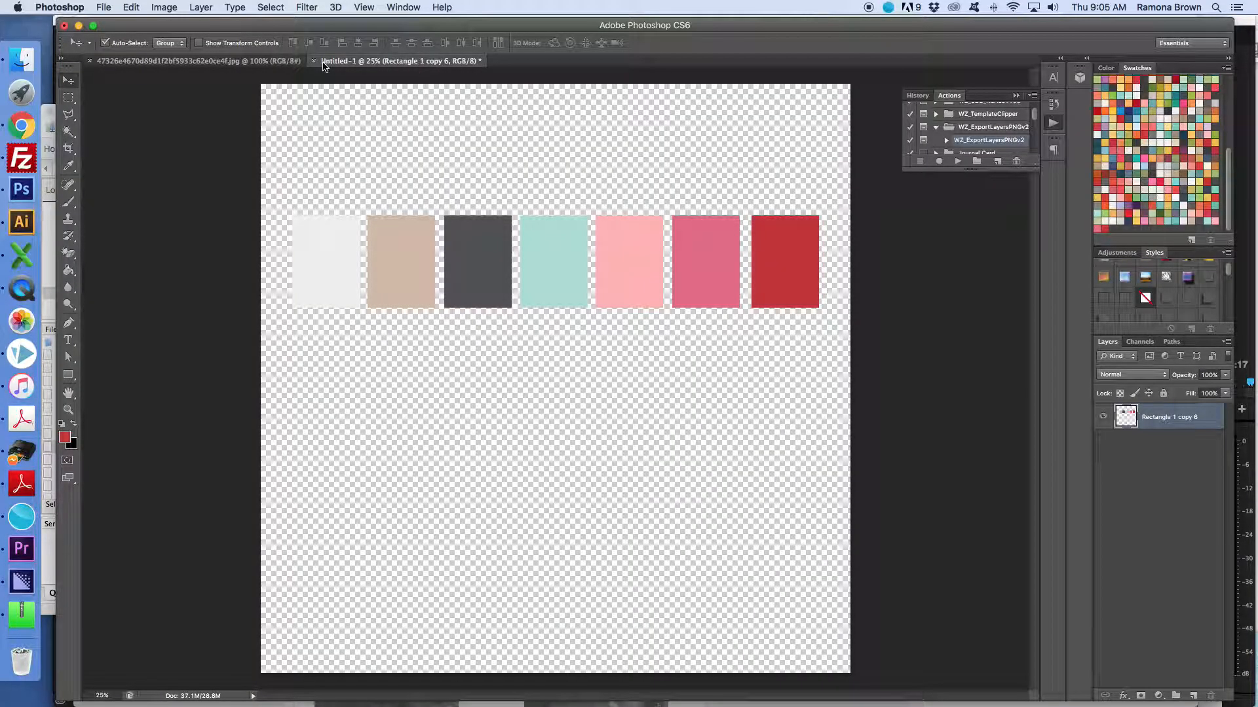
- Close the document with the row of colored rectangles without saving and close the floral inspiration photo
{"action": "left_click", "coordinate": [313, 61]}
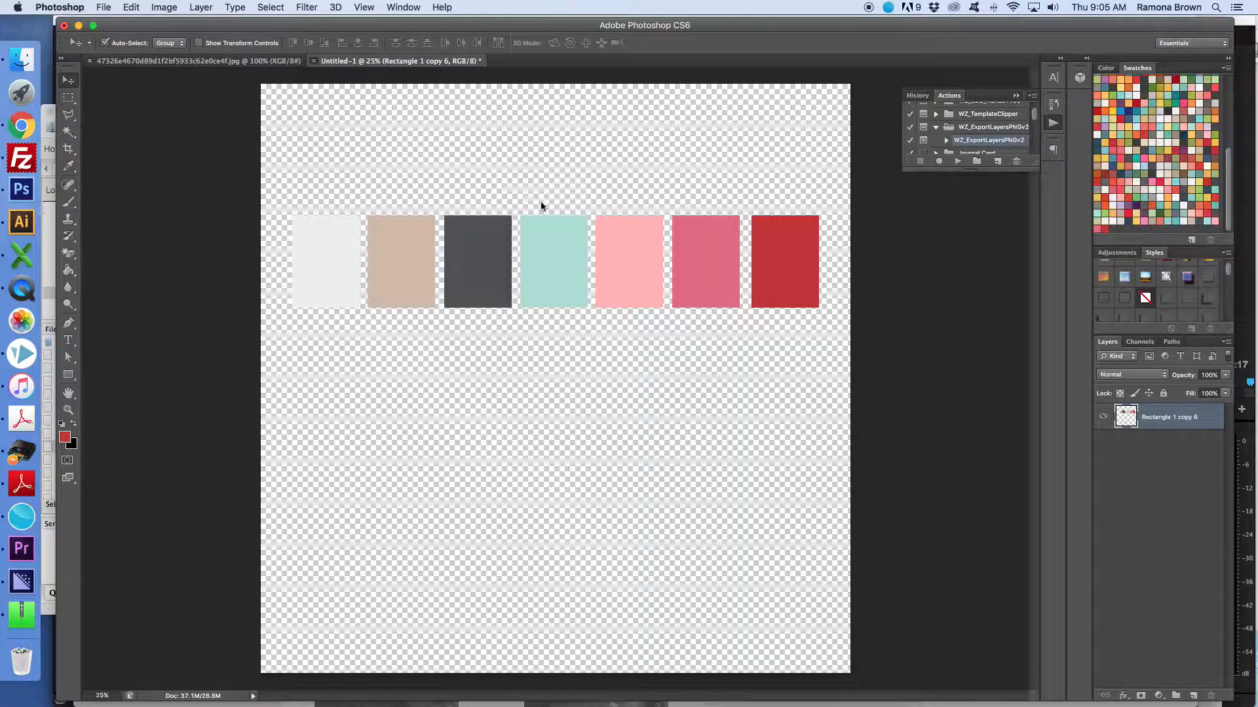
{"action": "left_click", "coordinate": [593, 243]}
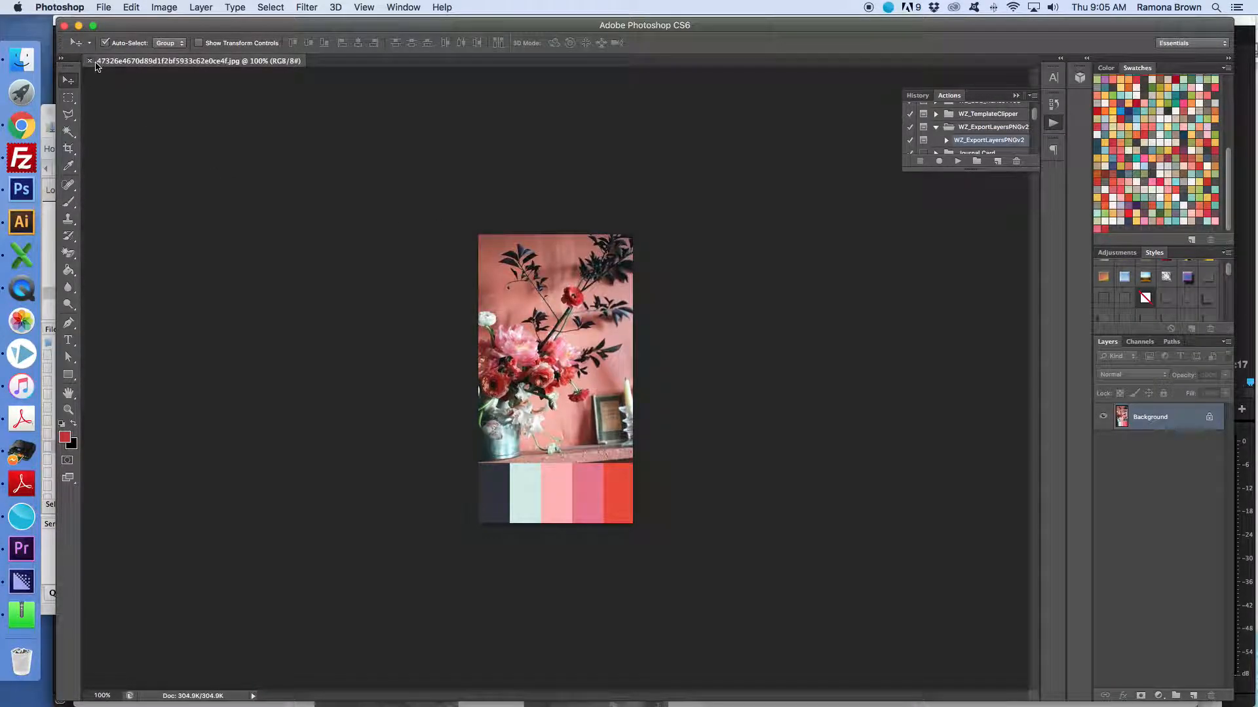
{"action": "left_click", "coordinate": [89, 62]}
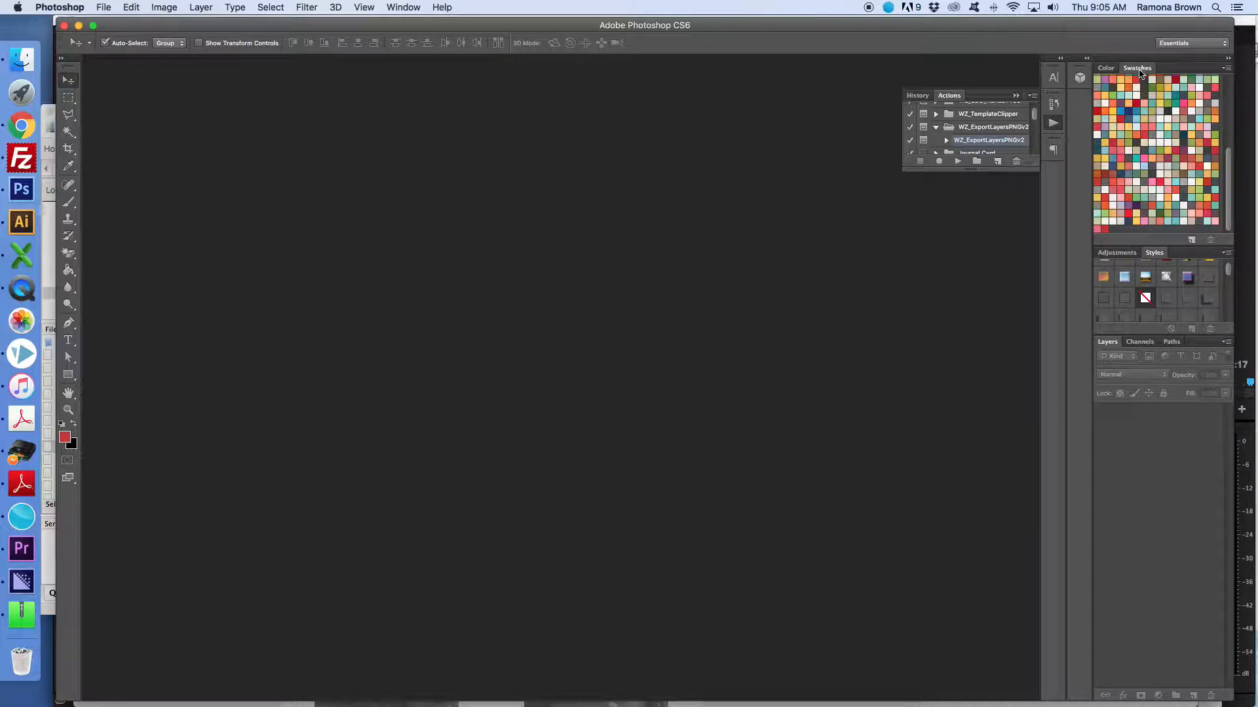
- Hide the Swatches panel and show it again
{"action": "left_click", "coordinate": [391, 8]}
{"action": "left_click", "coordinate": [392, 8]}
{"action": "left_click", "coordinate": [392, 8]}
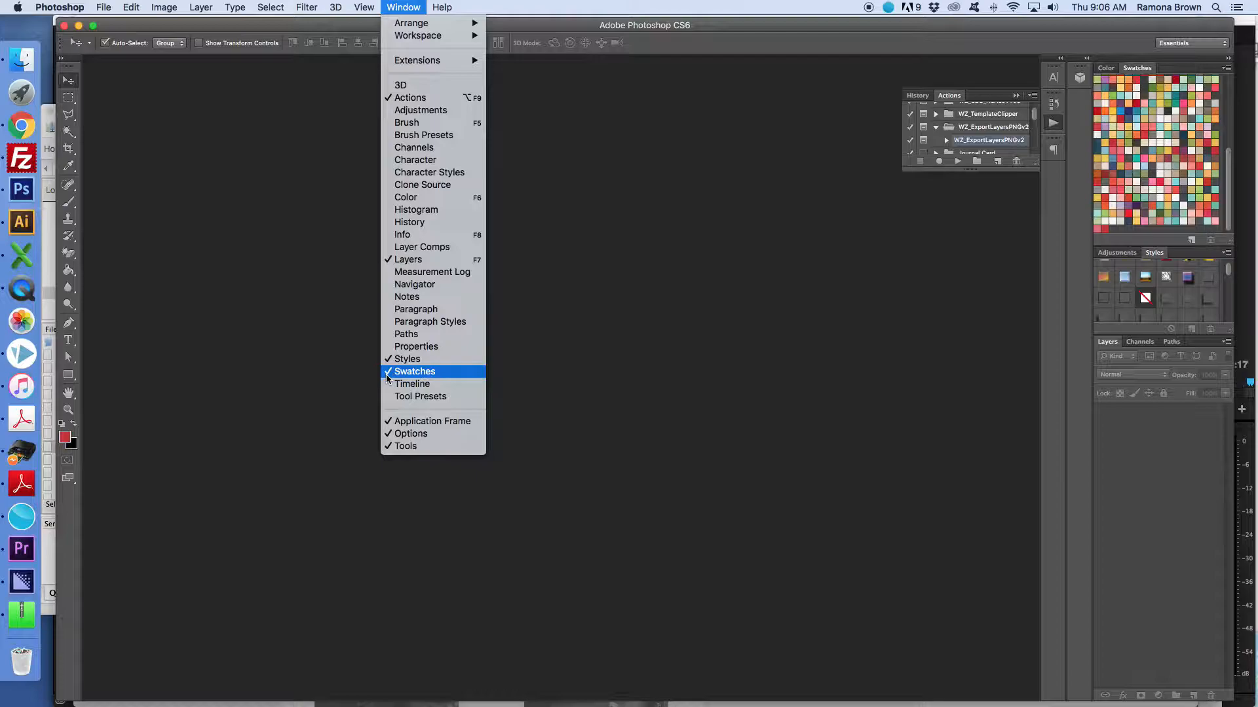
{"action": "left_click", "coordinate": [412, 372]}
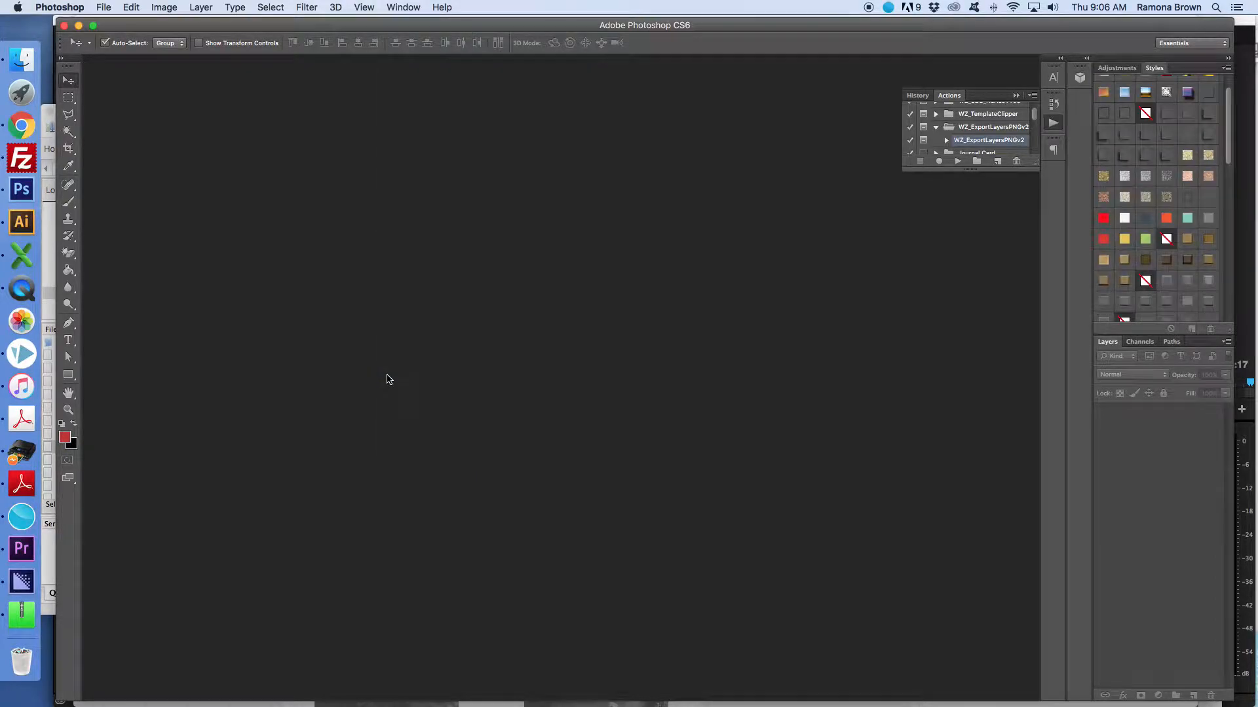
{"action": "left_click", "coordinate": [404, 7]}
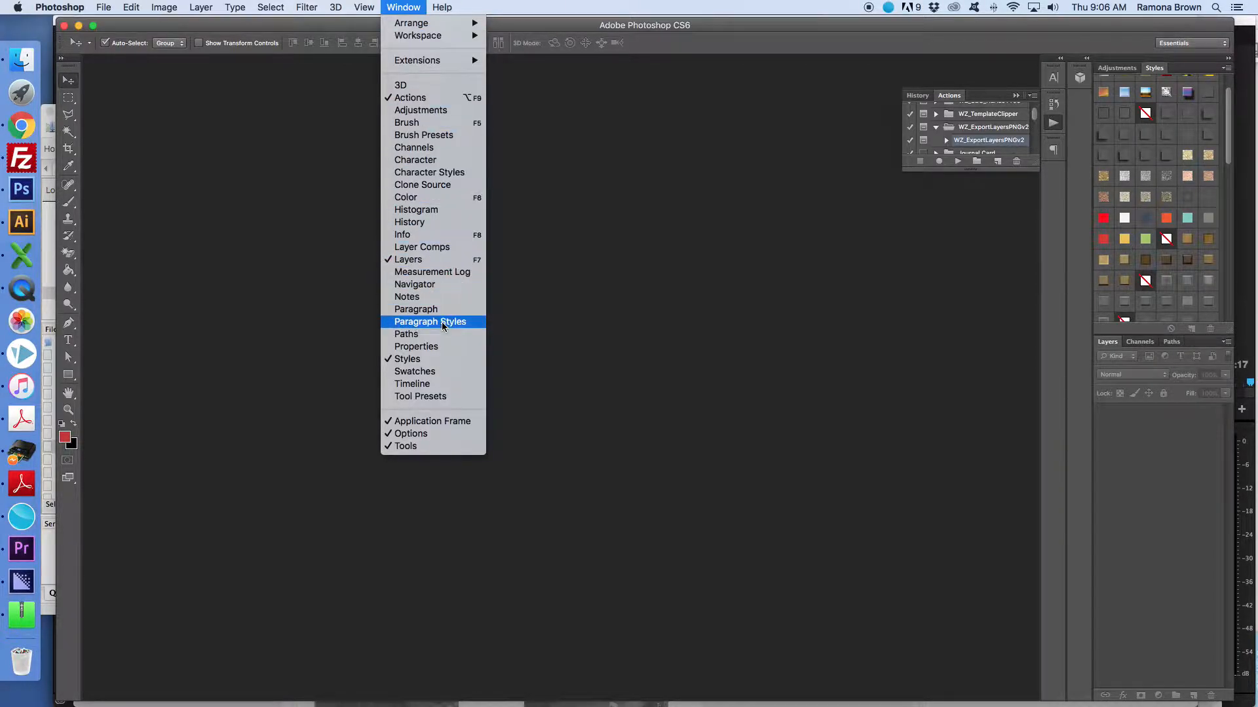
{"action": "left_click", "coordinate": [415, 372]}
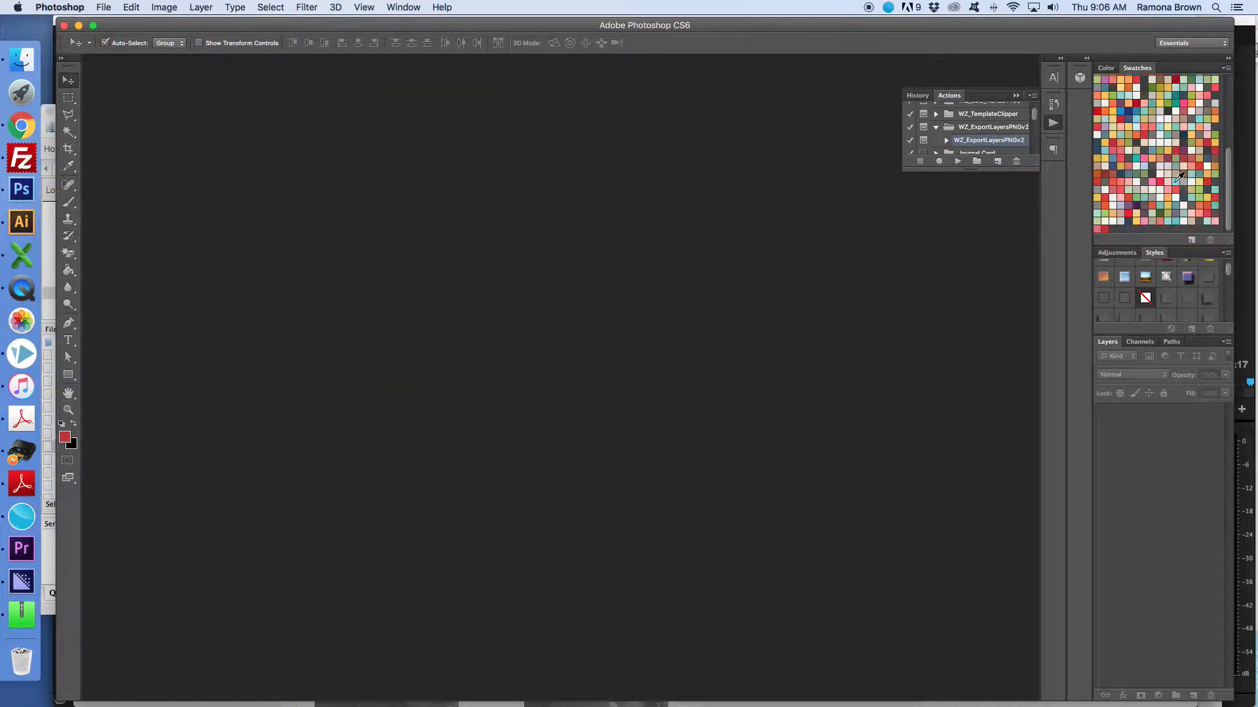
- Load the colorpalette.aco swatch file from the Desktop into the Swatches panel
{"action": "left_click", "coordinate": [1226, 69]}
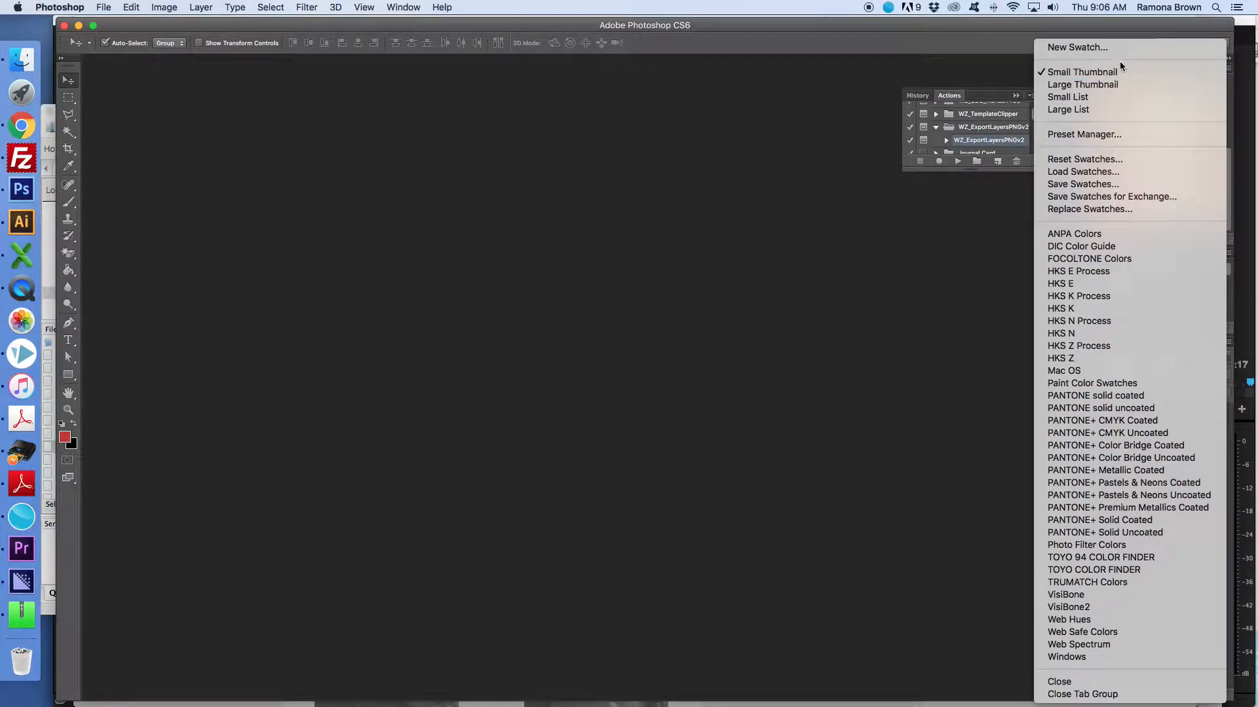
{"action": "left_click", "coordinate": [1090, 172]}
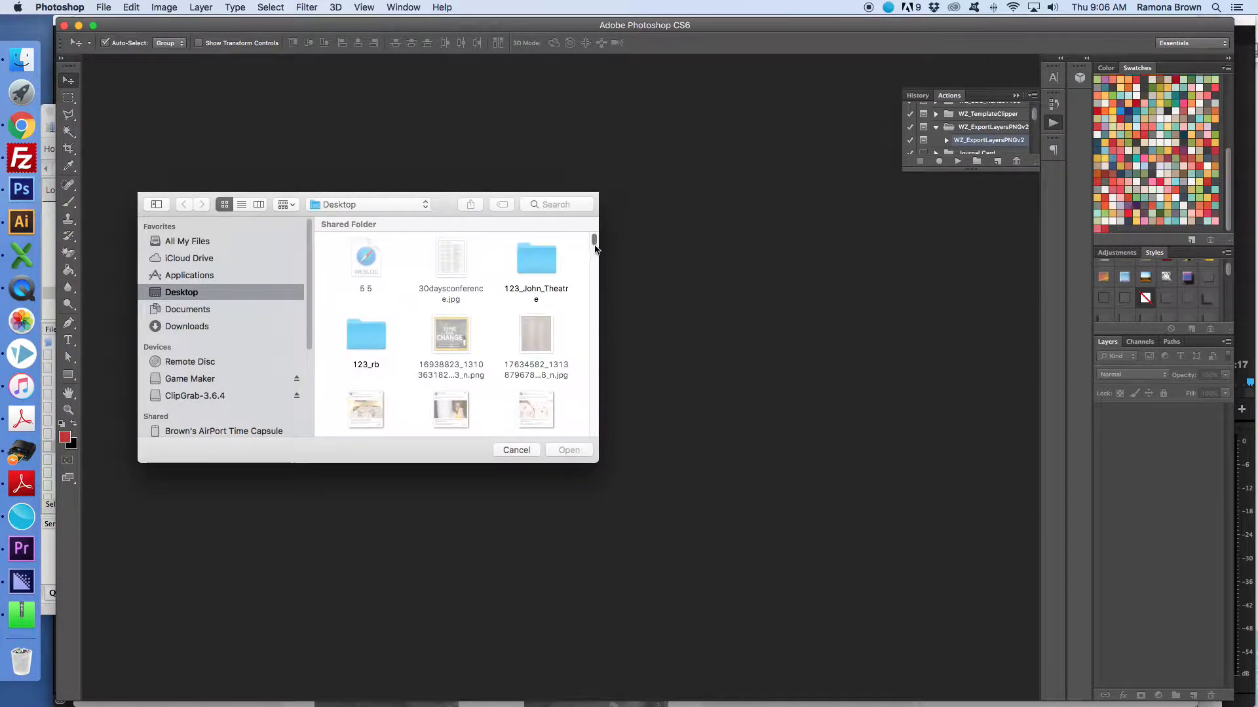
{"action": "scroll", "coordinate": [563, 283], "scroll_direction": "down", "scroll_amount": 10}
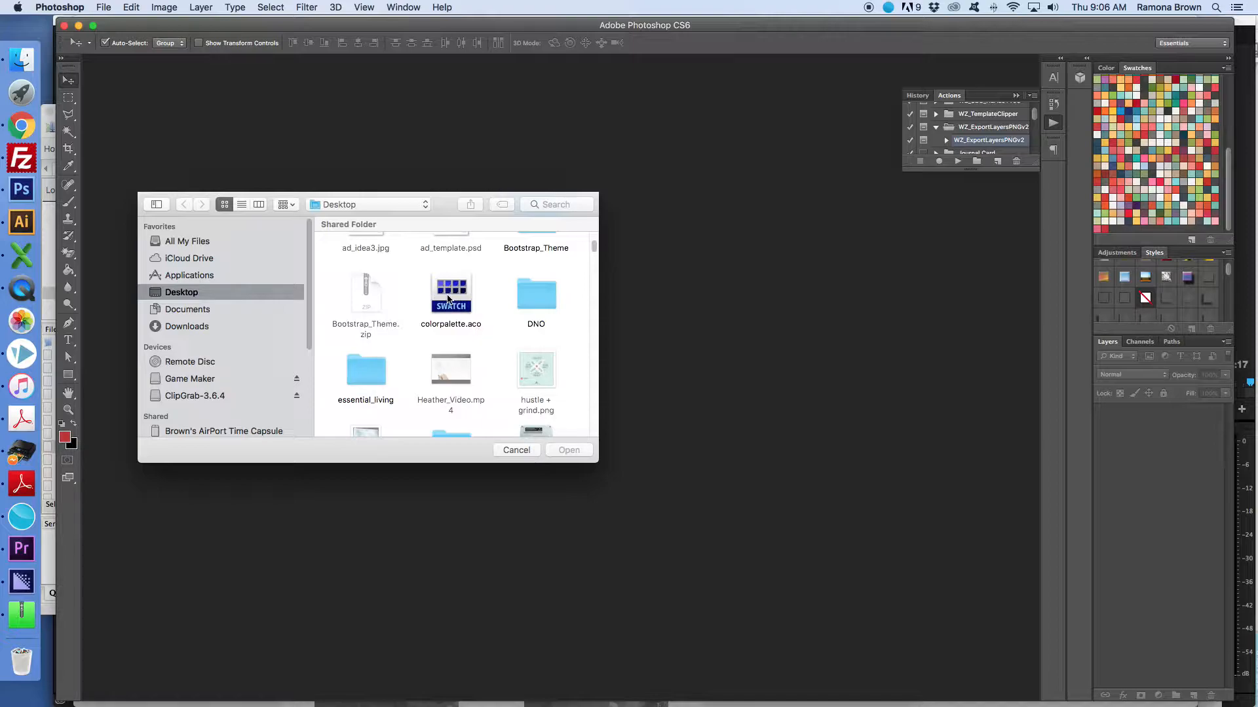
{"action": "left_click", "coordinate": [448, 298]}
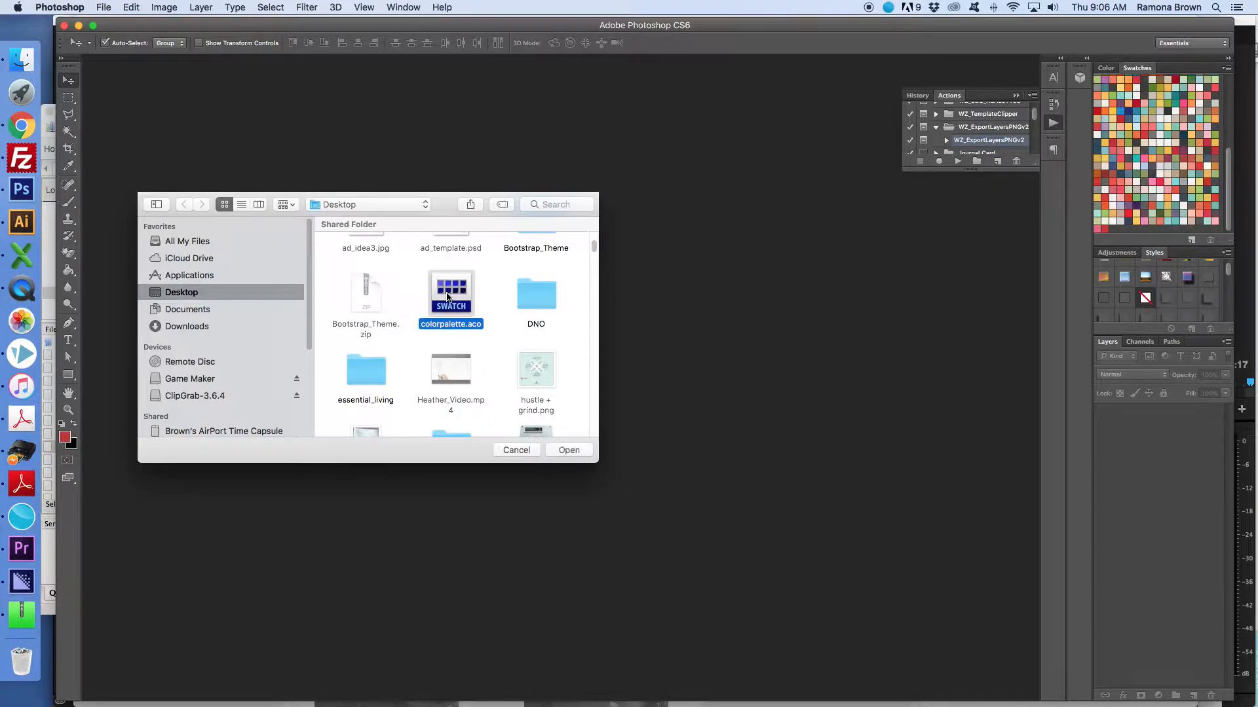
{"action": "left_click", "coordinate": [569, 450]}
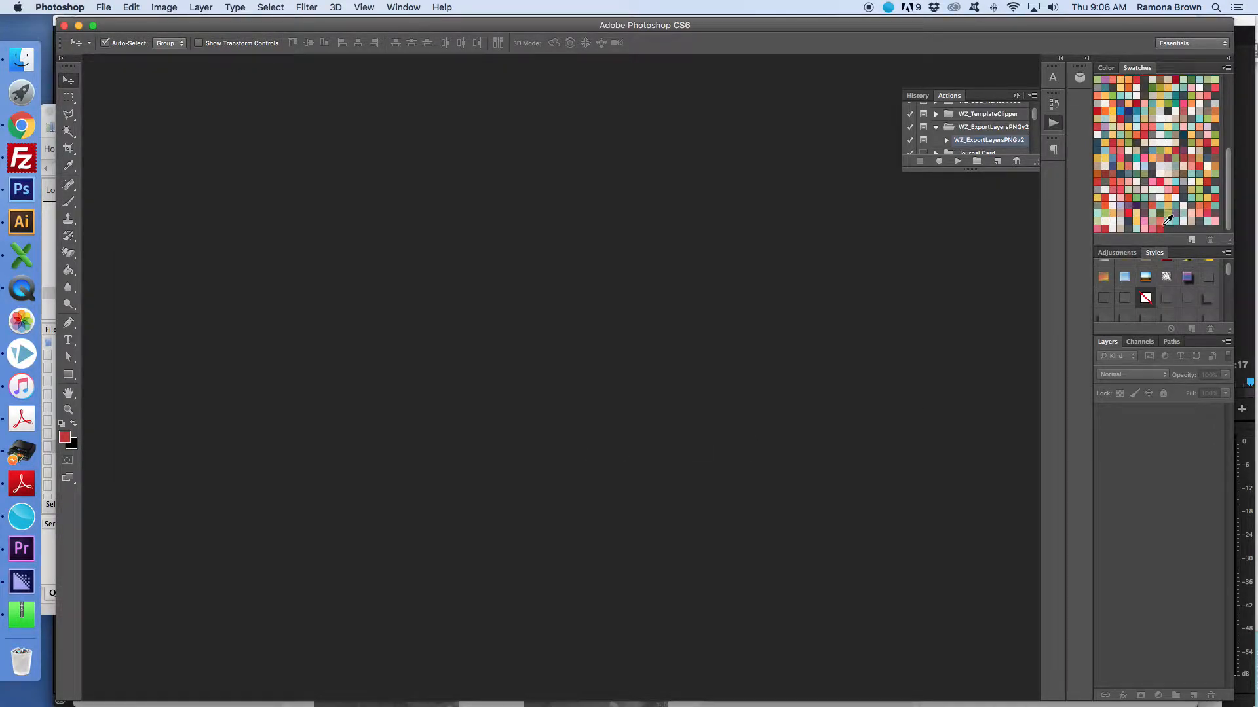